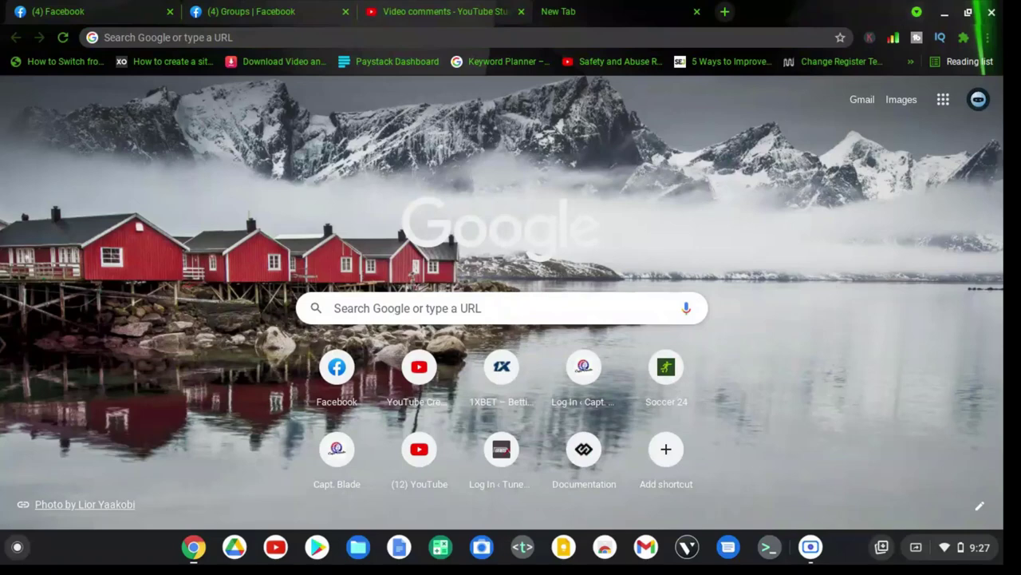
Go to facebook.com in the new browser tab
scroll(520, 196, "down", 1)
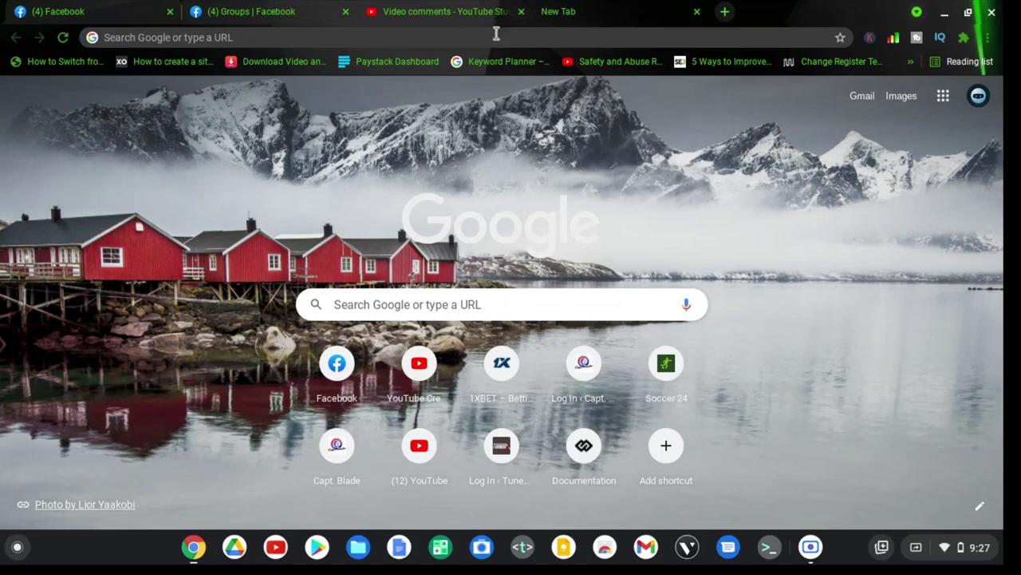
left_click(493, 37)
type("face")
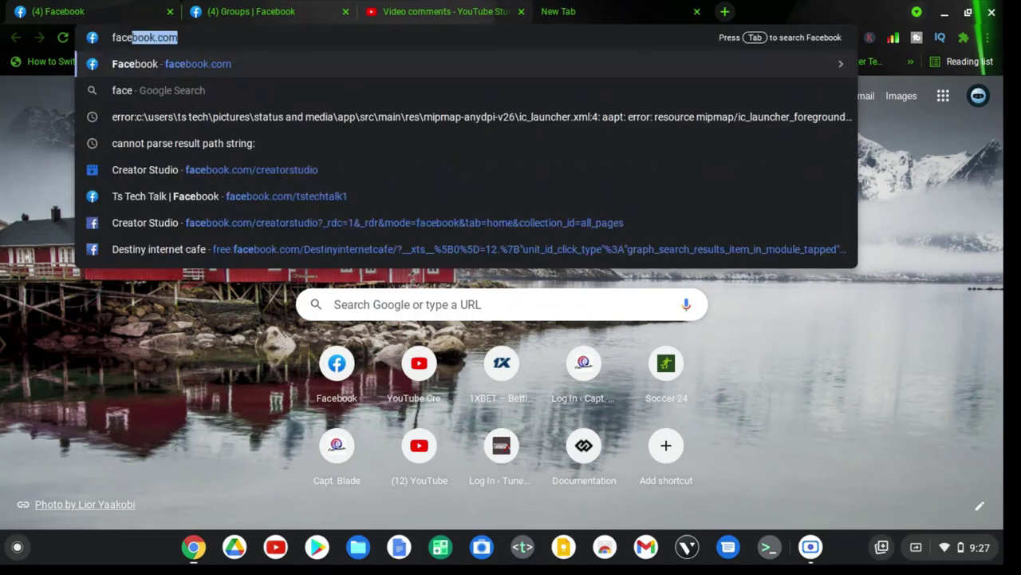
type("book.com")
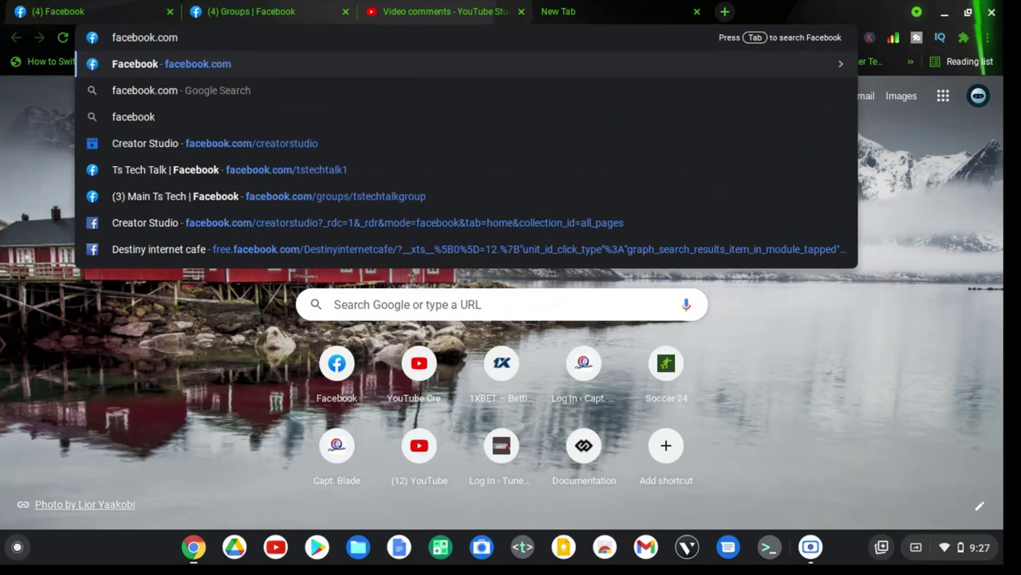
key("Return")
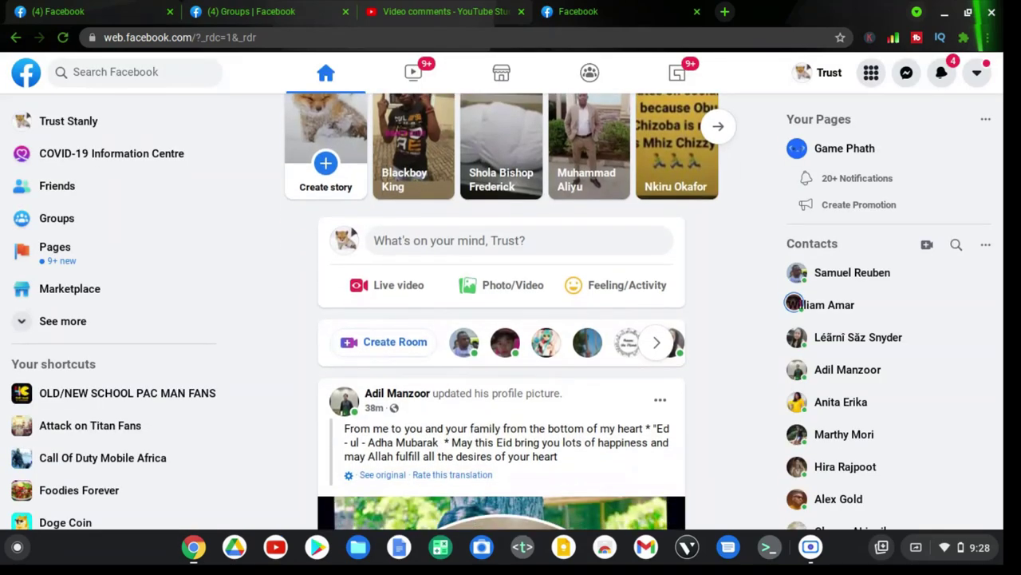
Open the "Ts tech talk - Group" page from the shortcuts on the Facebook home page
scroll(172, 275, "down", 1)
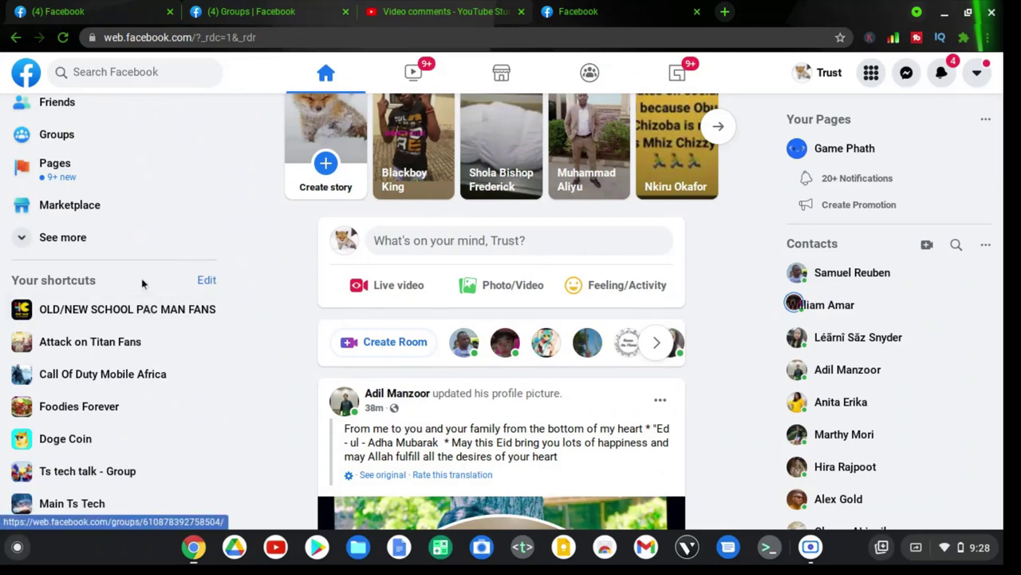
scroll(143, 312, "down", 2)
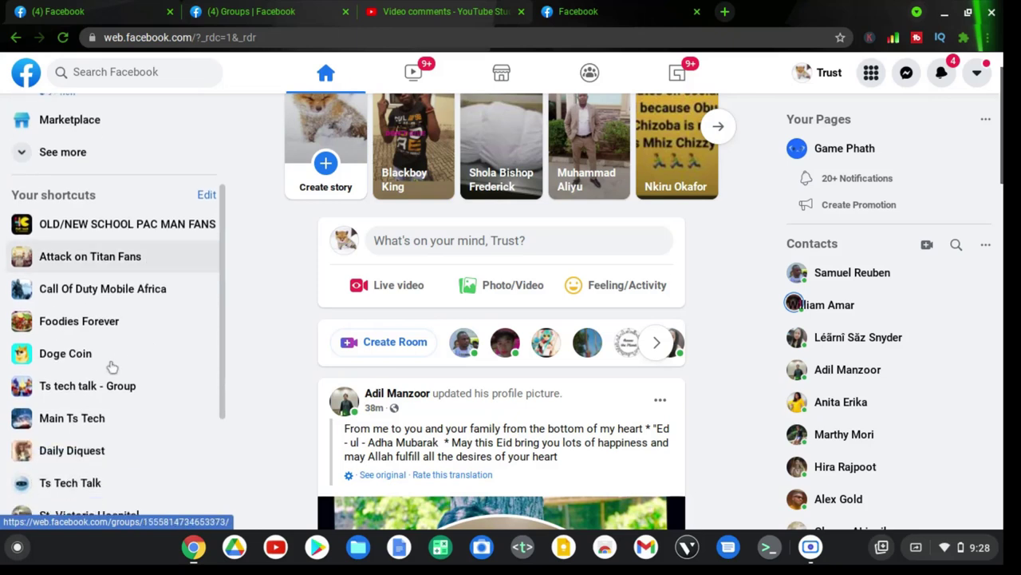
scroll(128, 381, "down", 1)
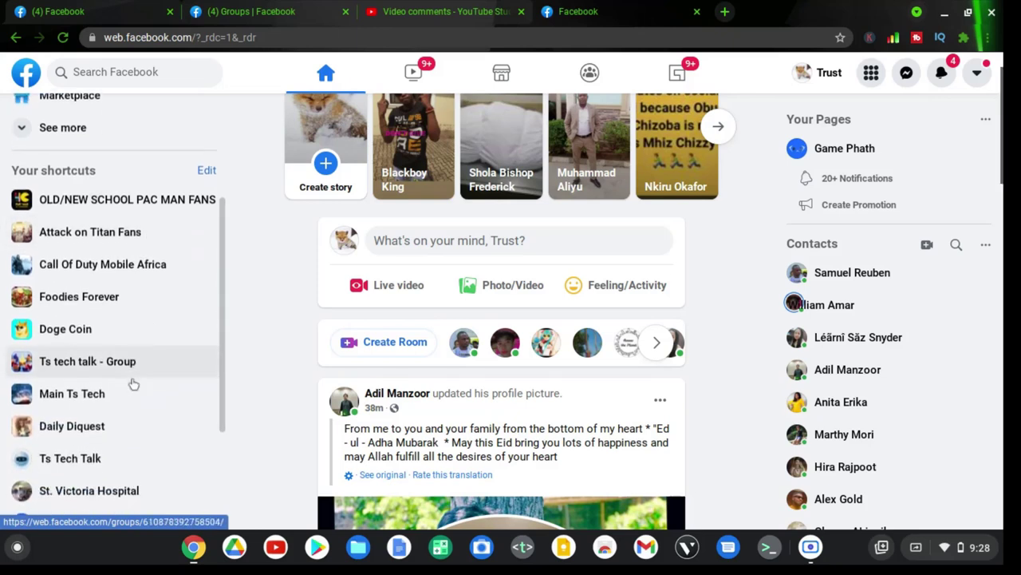
left_click(81, 367)
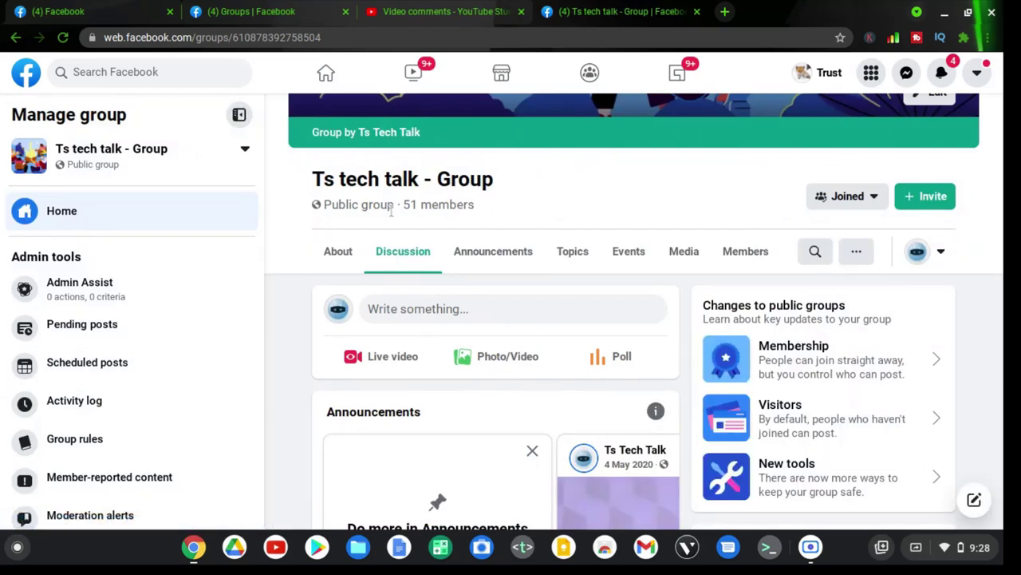
Open the group's Admin Assist tool and bring its post management criteria into view
scroll(511, 192, "up", 3)
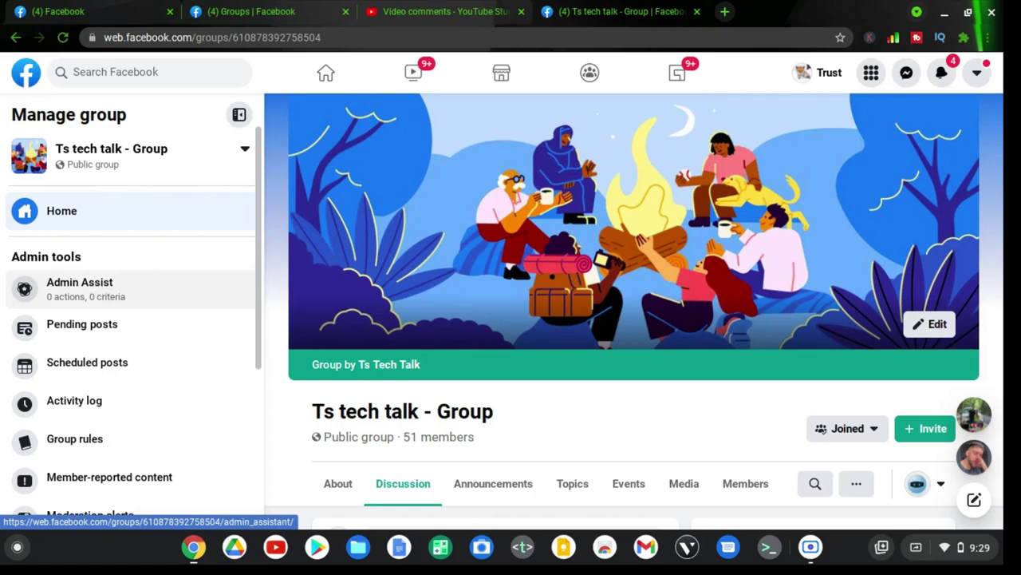
left_click(96, 289)
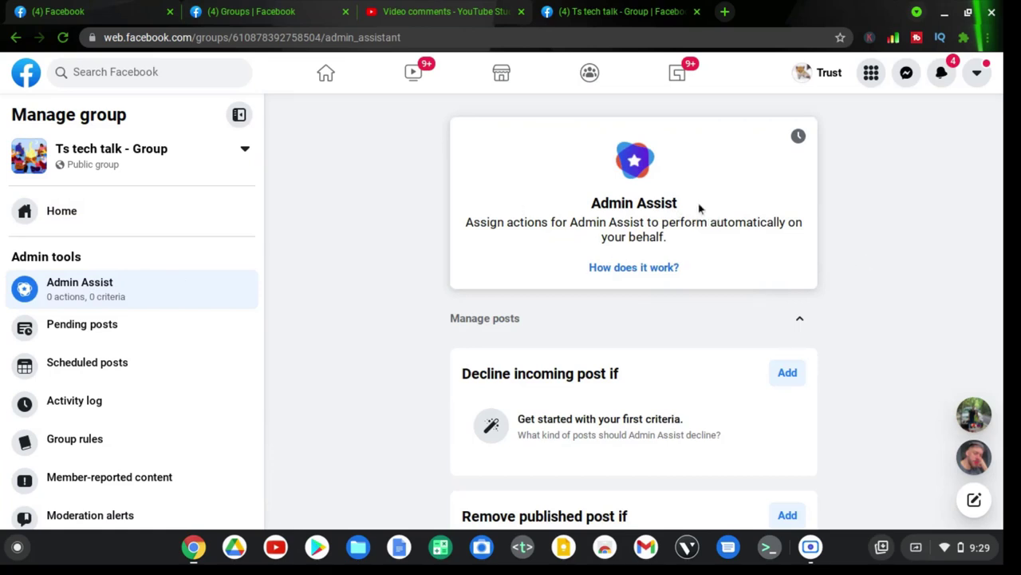
left_click_drag(698, 205, 592, 203)
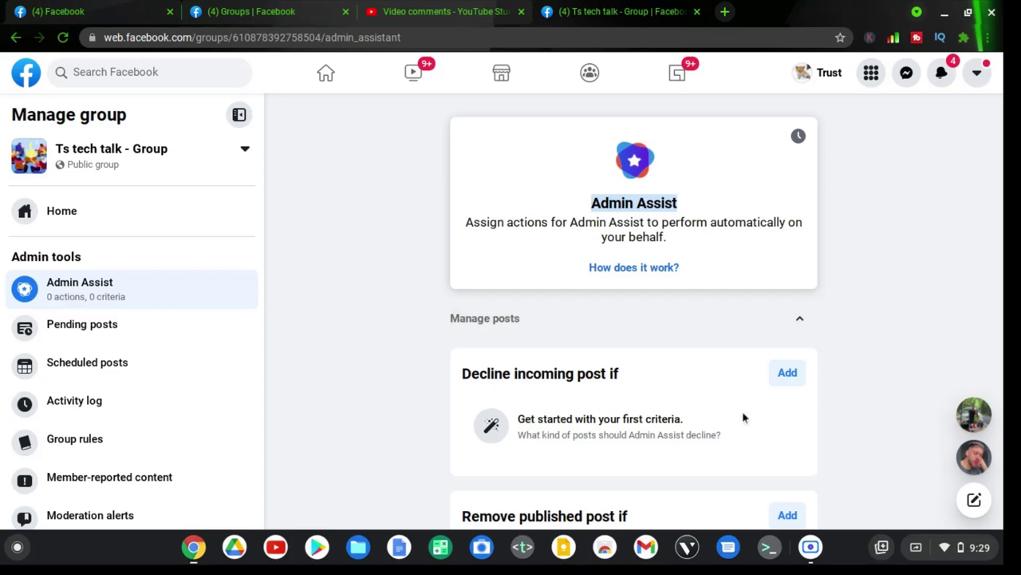
scroll(543, 388, "down", 2)
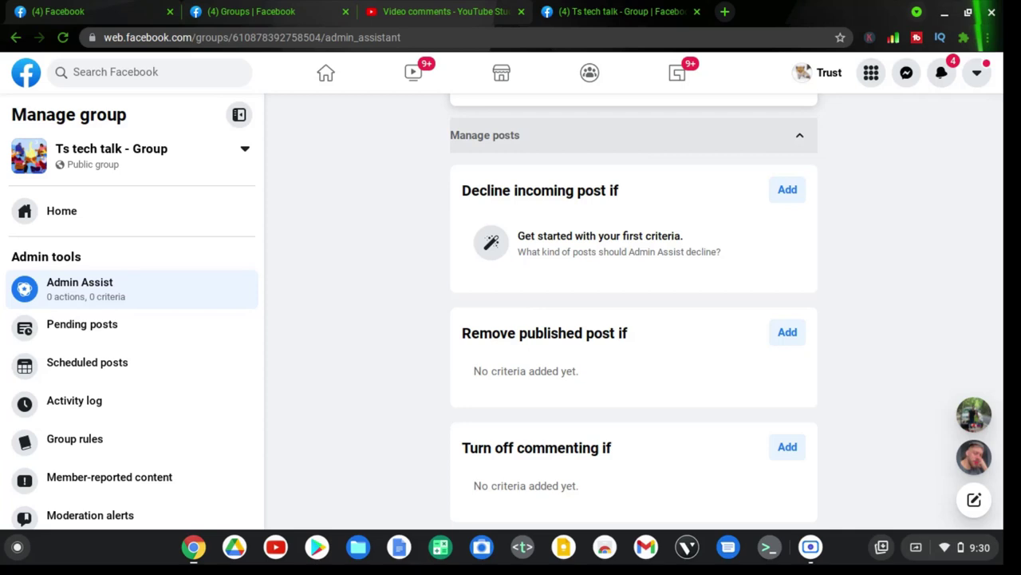
left_click(788, 190)
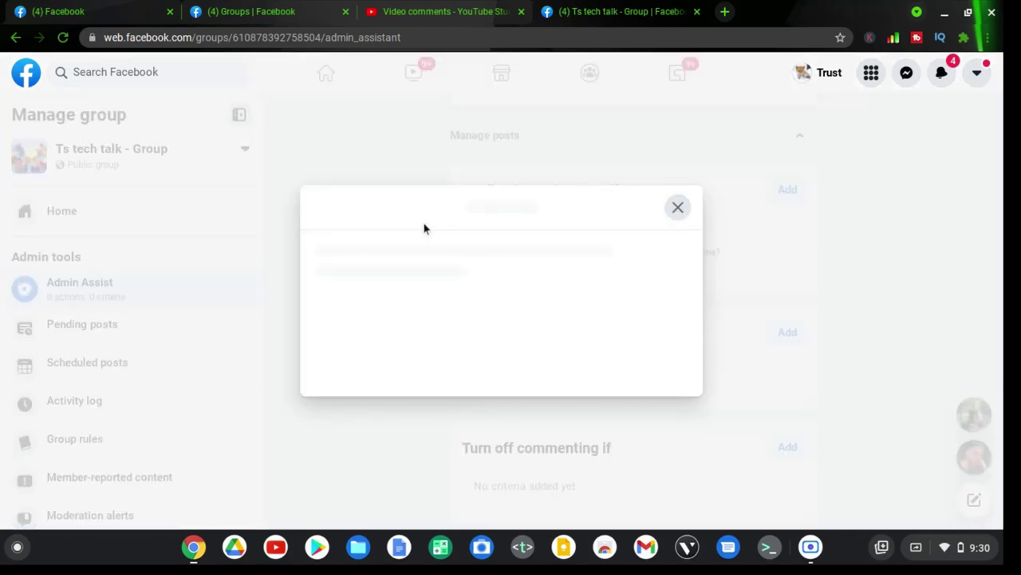
left_click(679, 209)
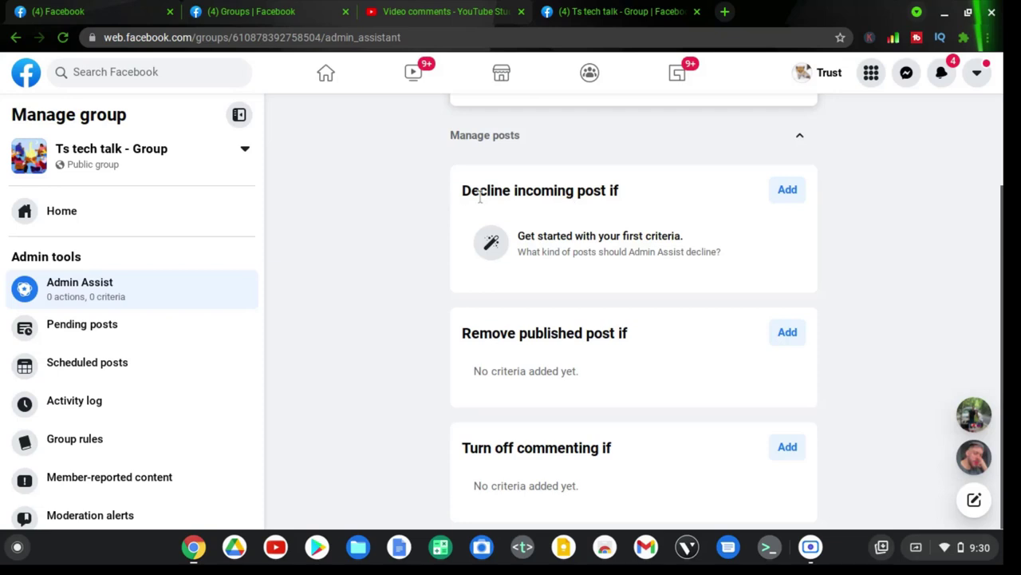
left_click_drag(577, 210, 617, 190)
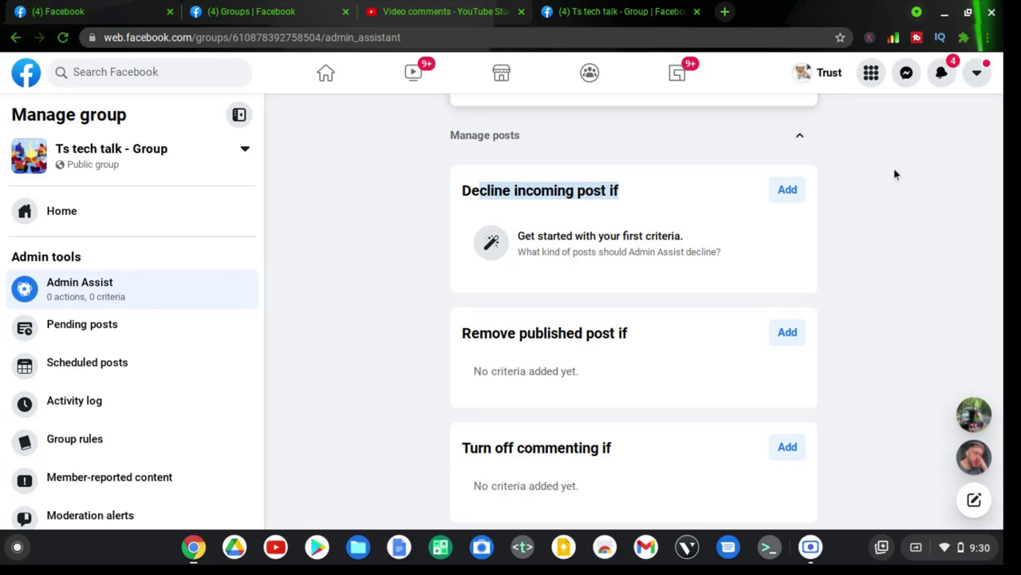
Start adding criteria for declining incoming posts and open the "Spam posts" preset
left_click(788, 191)
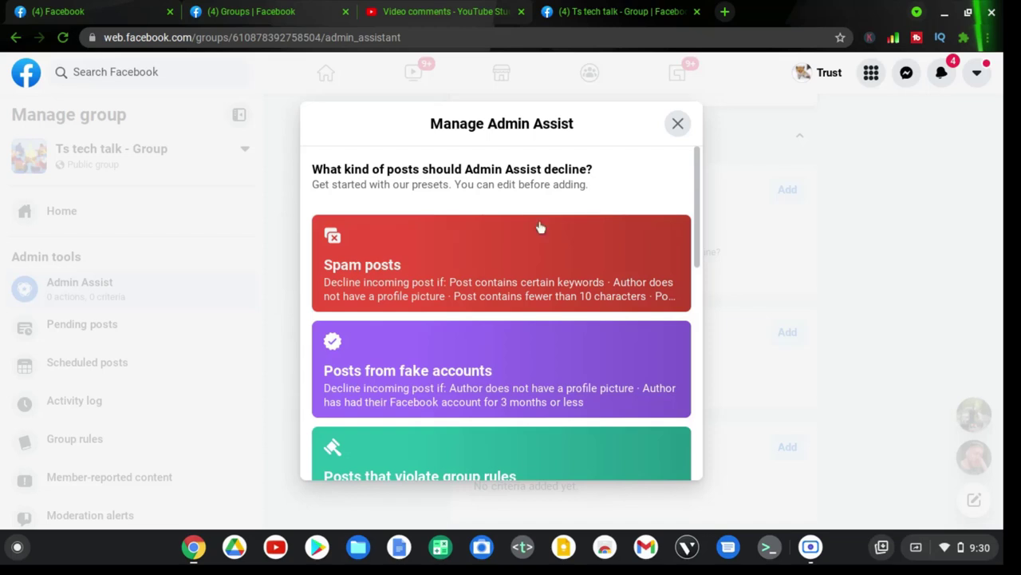
scroll(536, 227, "down", 3)
scroll(536, 227, "down", 5)
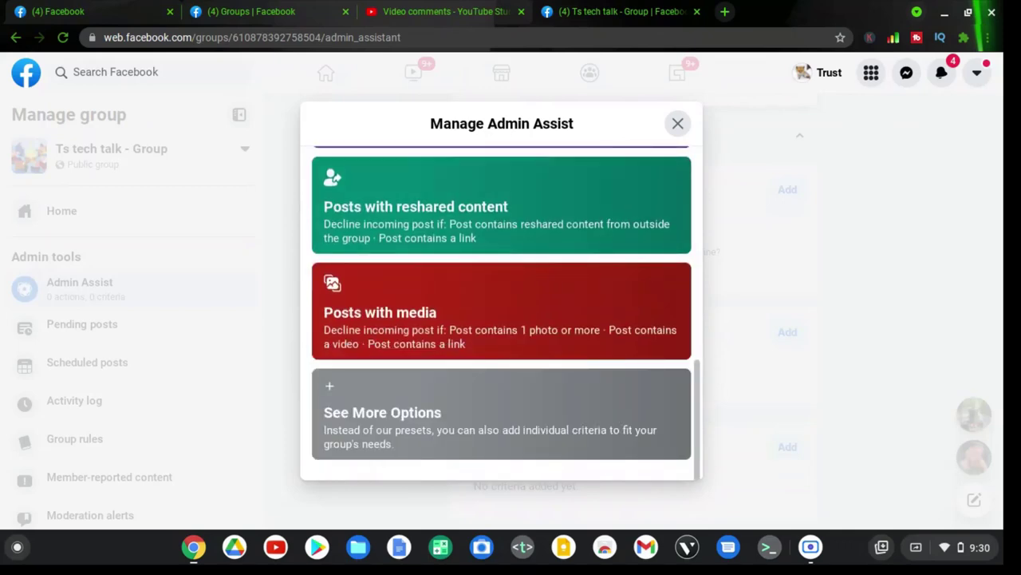
scroll(501, 313, "up", 8)
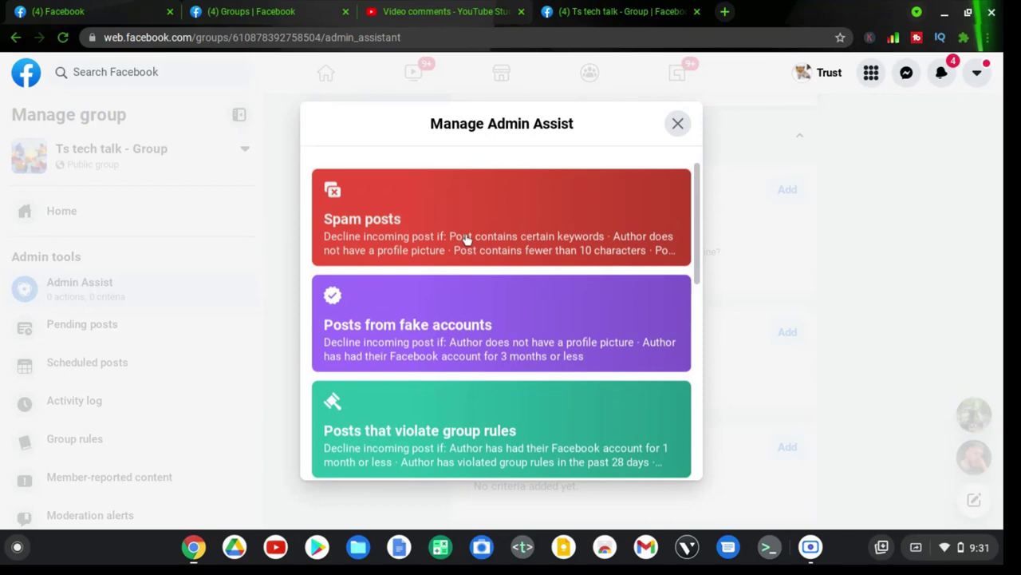
left_click(397, 230)
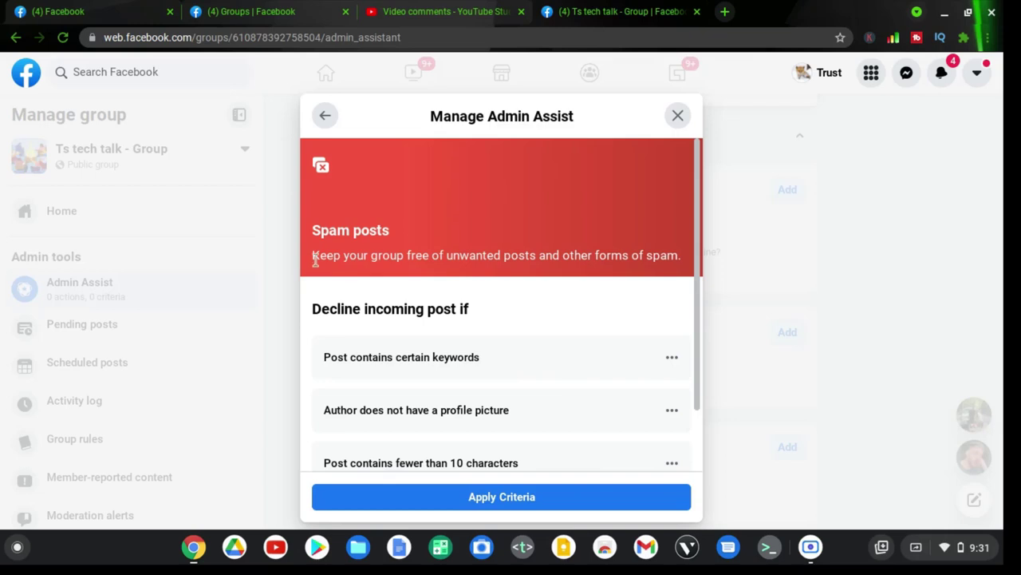
left_click_drag(313, 257, 404, 267)
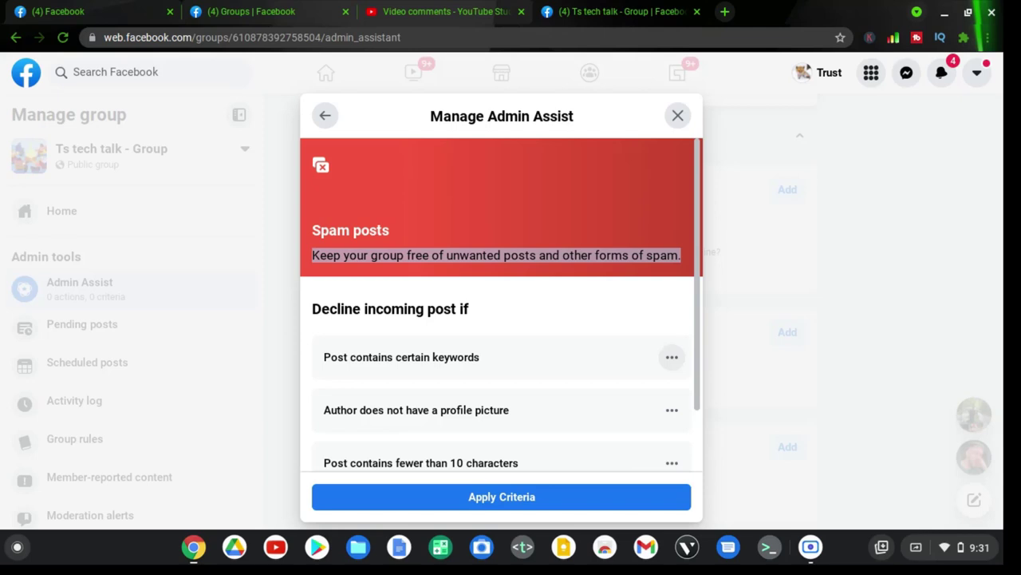
Edit the preset's "Post contains certain keywords" criterion and add the keyword "Conact hack"
left_click(672, 357)
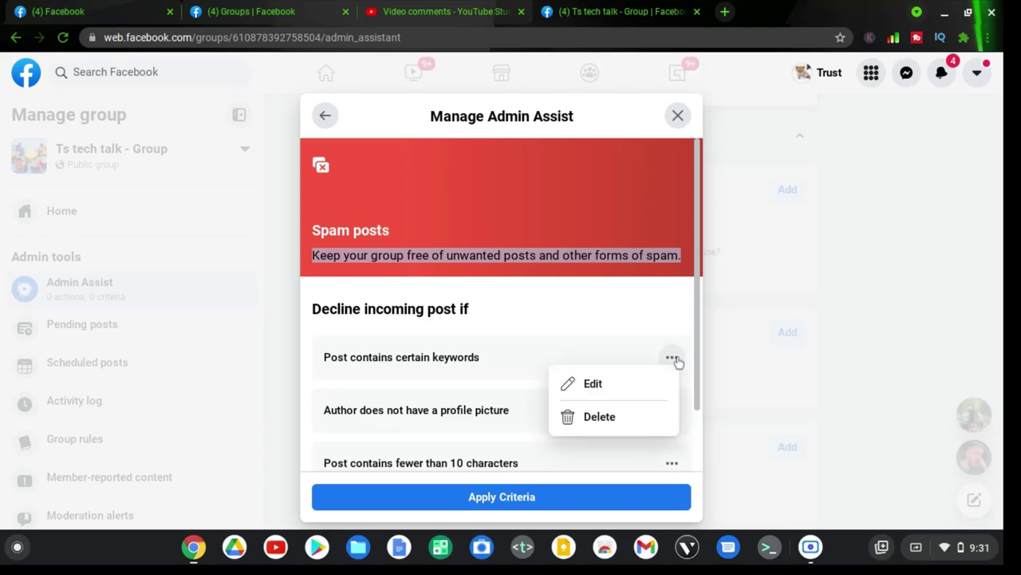
left_click(634, 385)
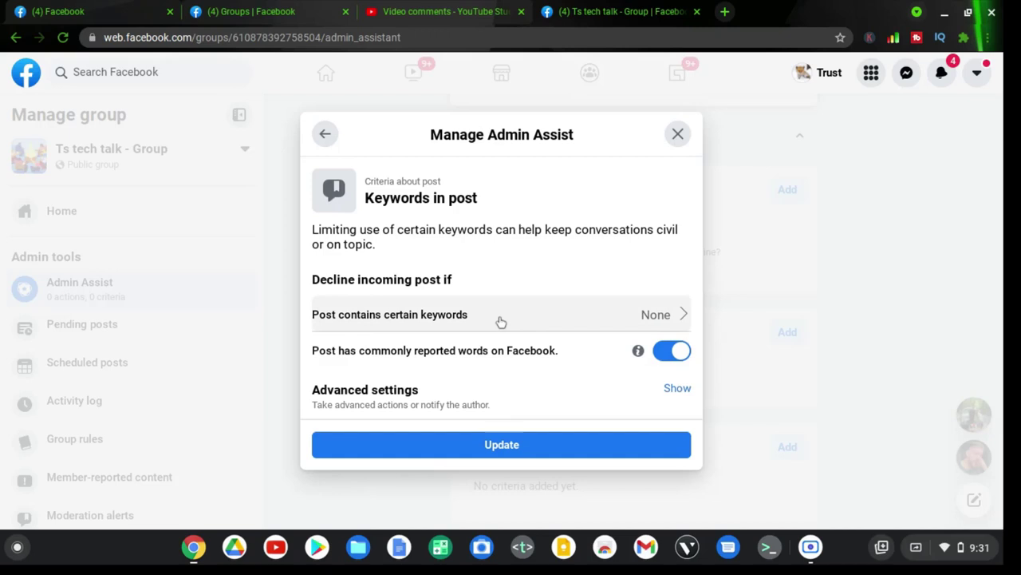
left_click(653, 317)
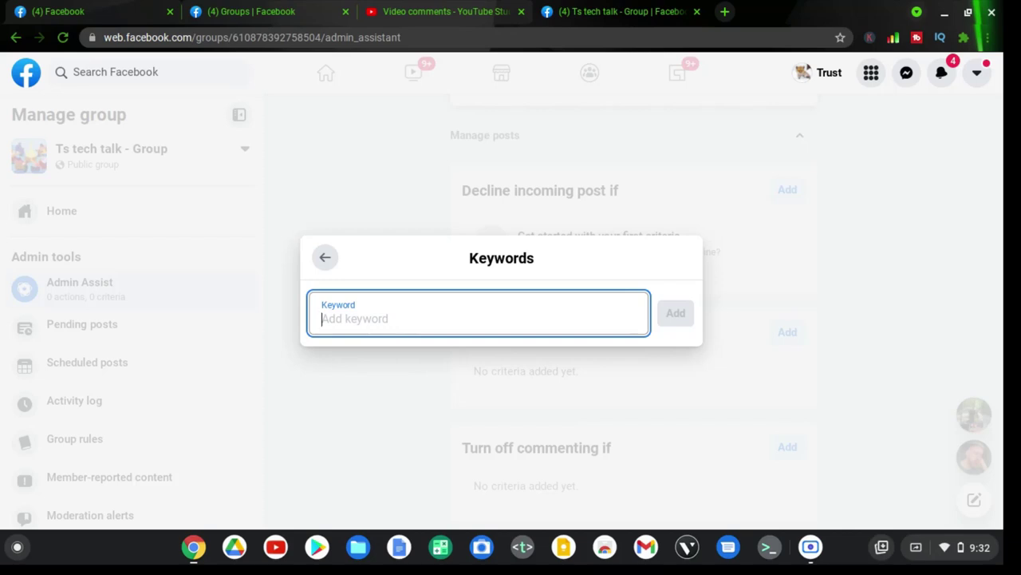
type("Conacta")
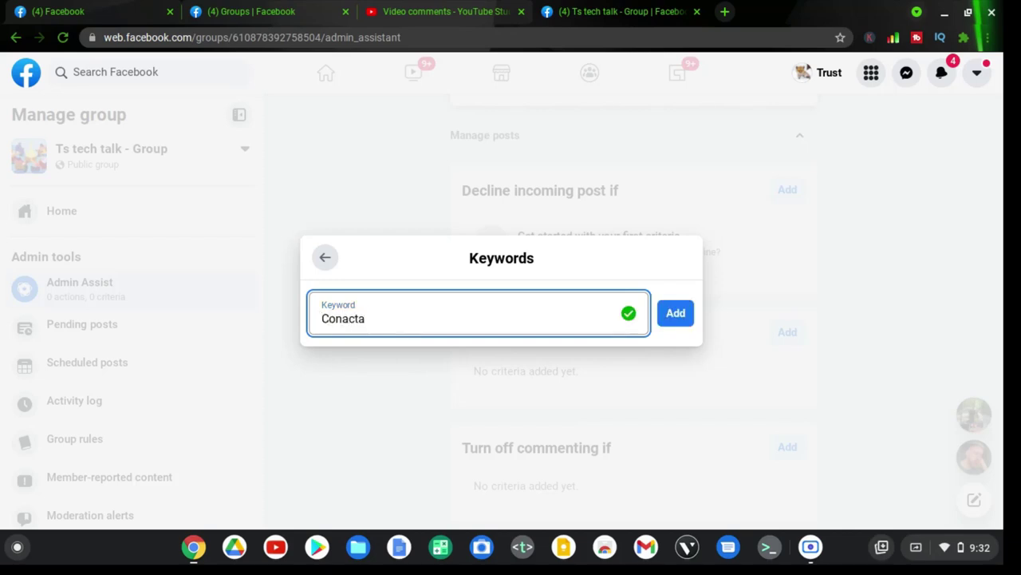
key("BackSpace")
type("hack")
left_click(675, 313)
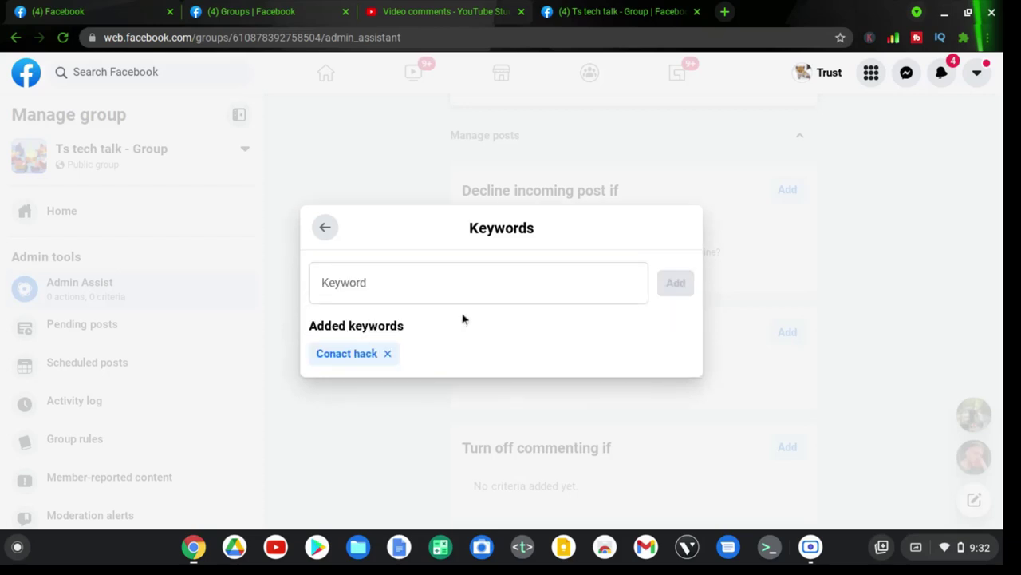
Add "Hack" and "hacker" as further keywords for declining incoming posts
left_click(360, 289)
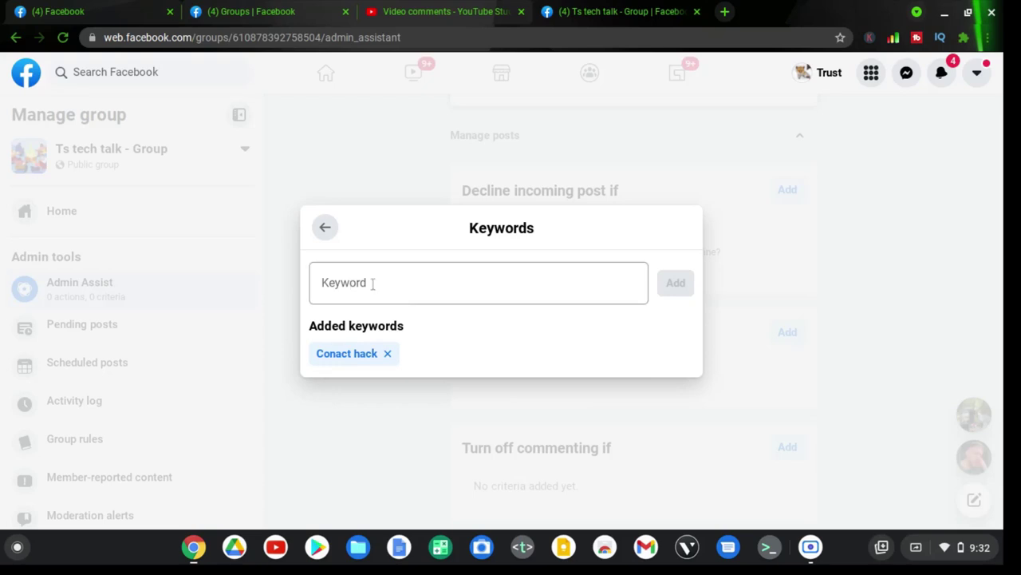
left_click(373, 283)
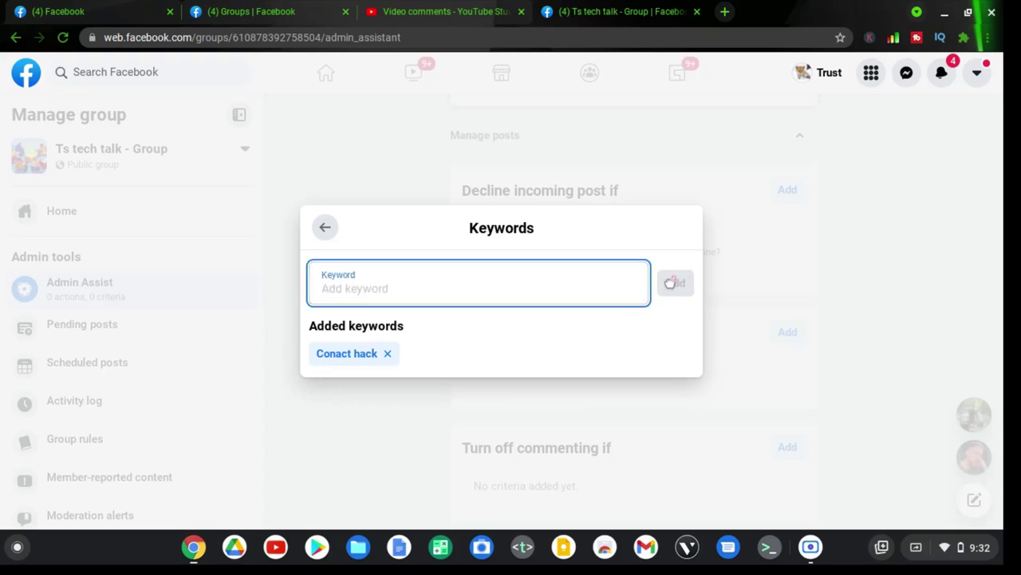
type("Hack")
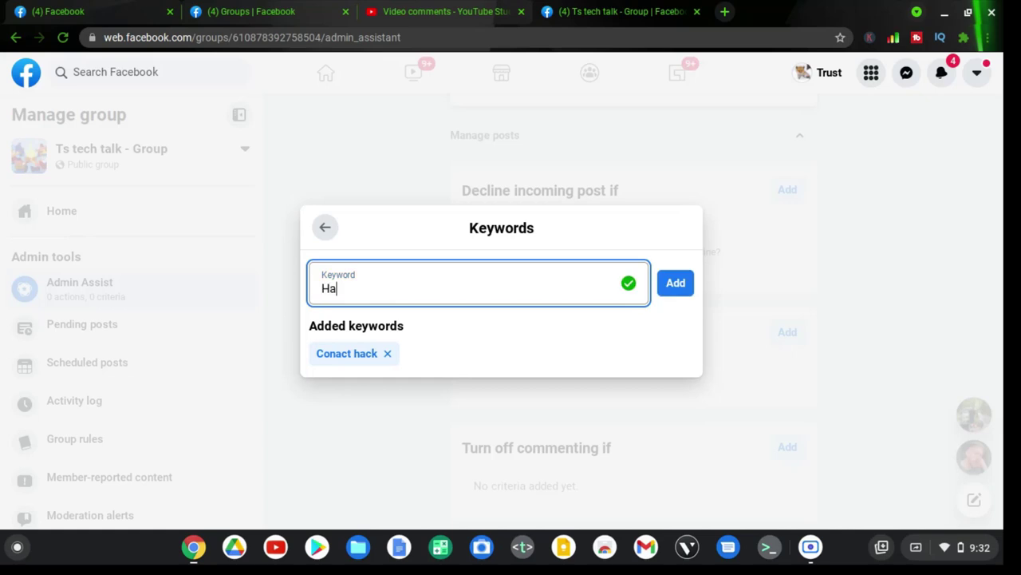
left_click(680, 291)
left_click(426, 295)
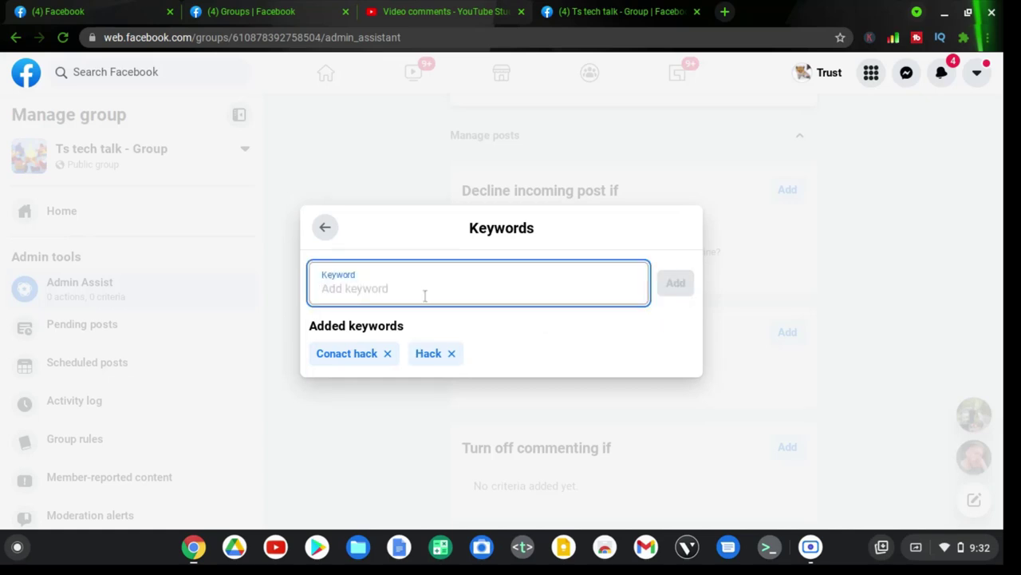
type("hacker")
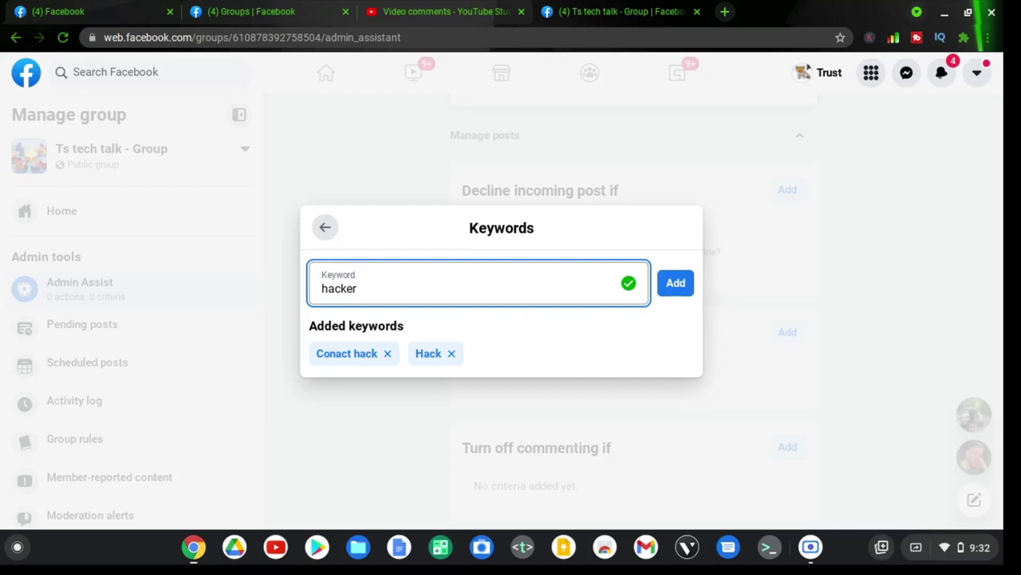
left_click(675, 285)
left_click(529, 285)
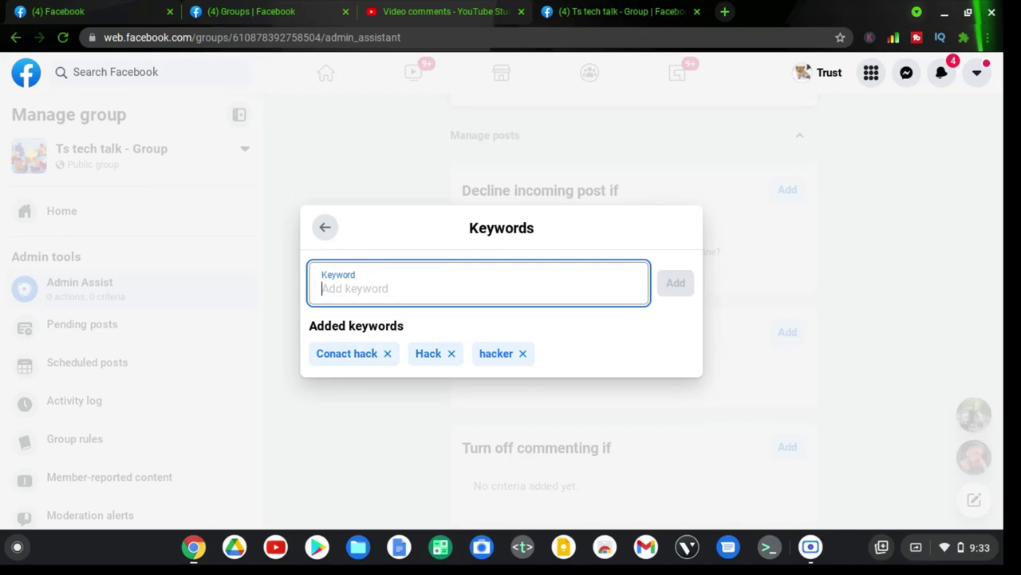
type("call ")
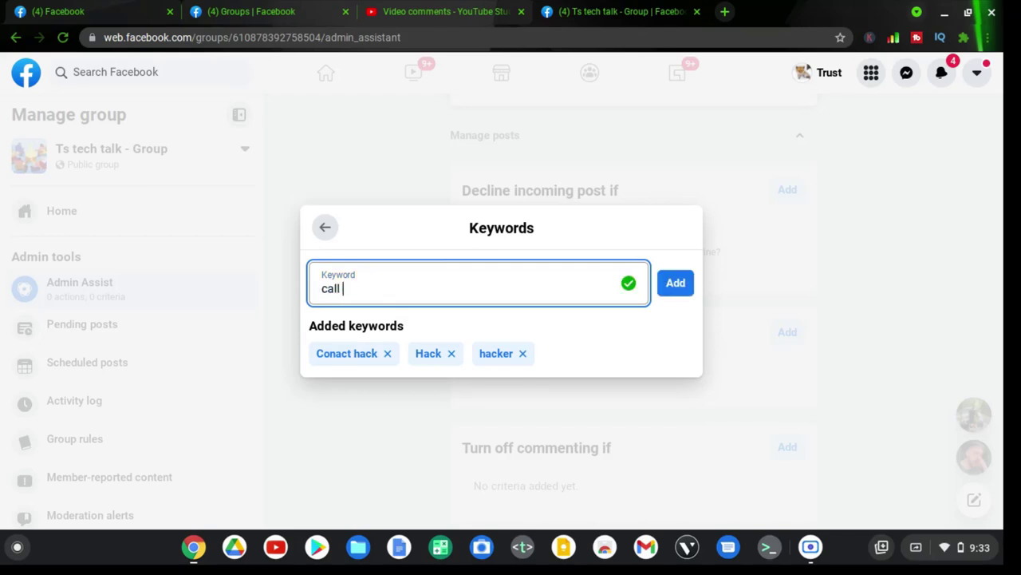
type("me")
triple_click(519, 281)
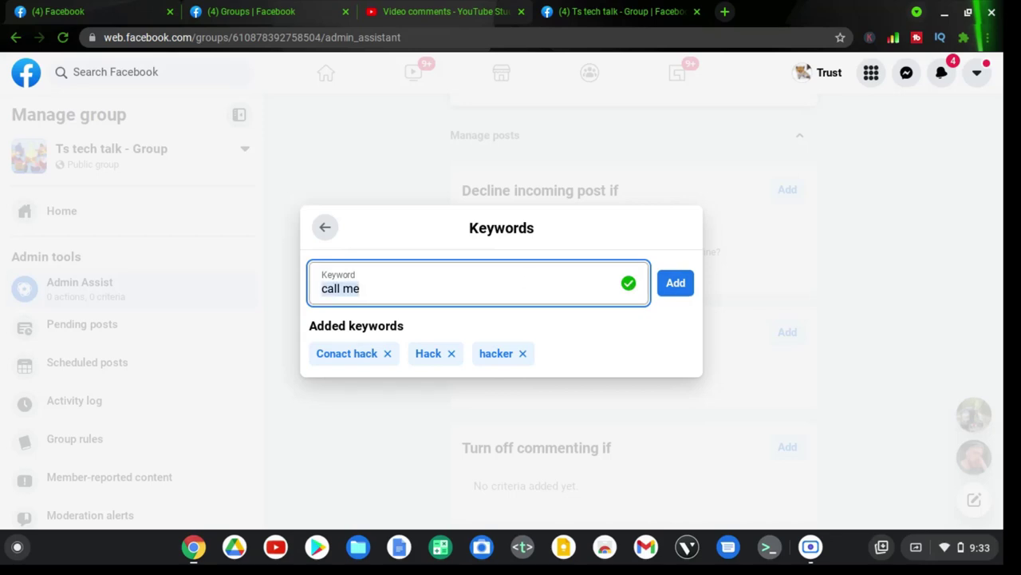
key("BackSpace")
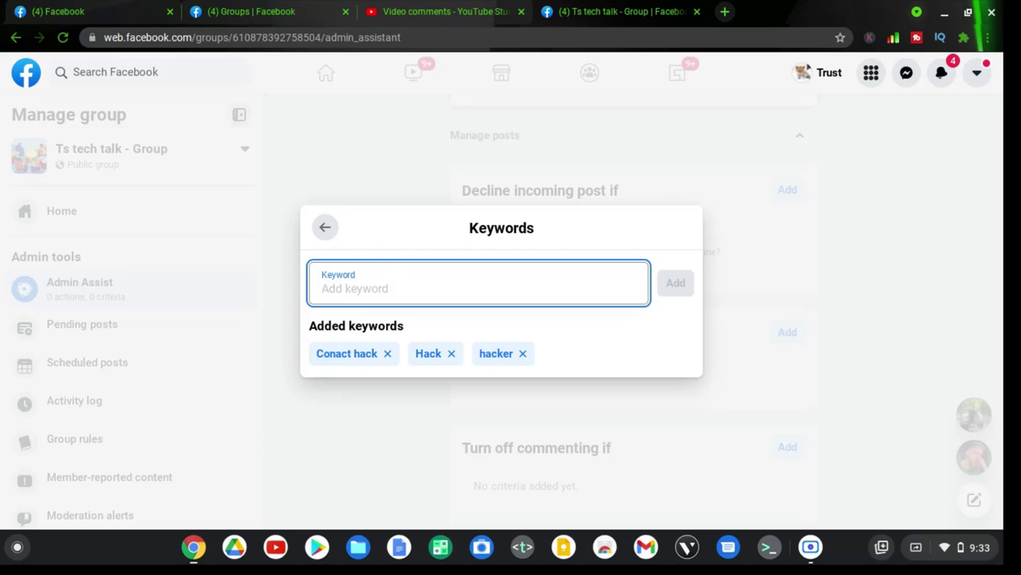
type(".com")
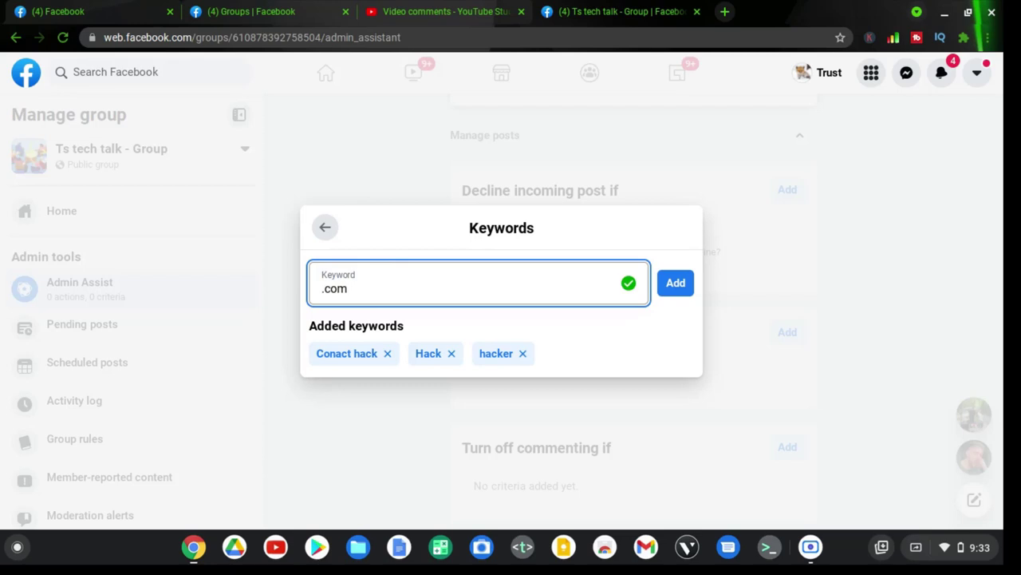
key("BackSpace")
key("BackSpace")
key("BackSpace")
key("BackSpace")
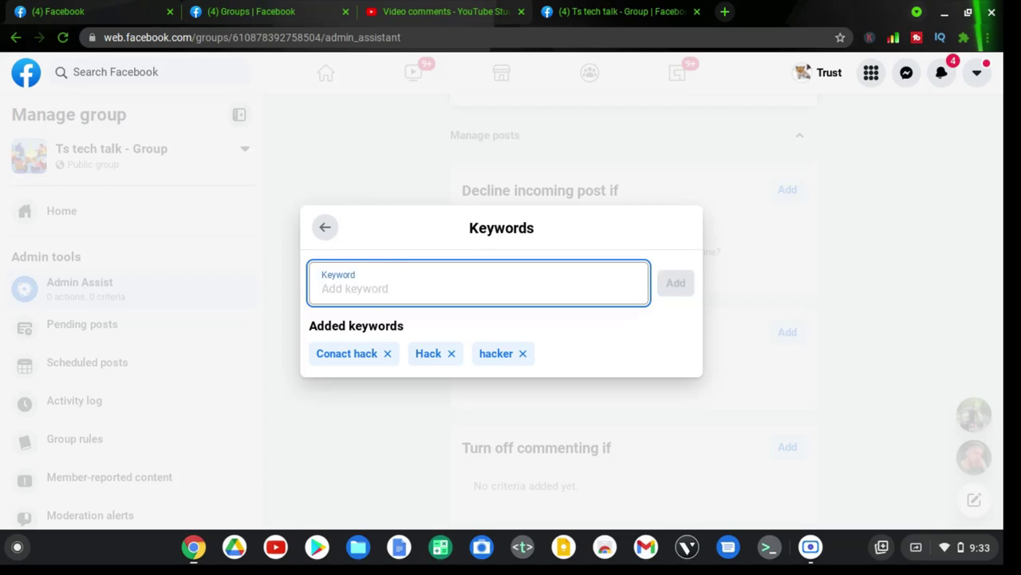
Leave the keyword list and expand the advanced settings of the "Keywords in post" criterion
left_click(325, 227)
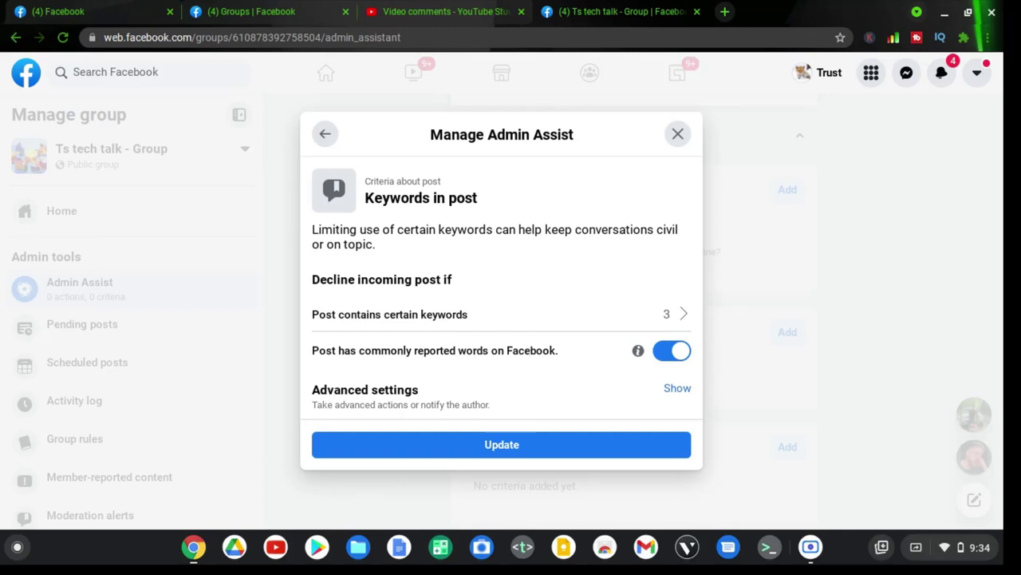
mouse_move(639, 356)
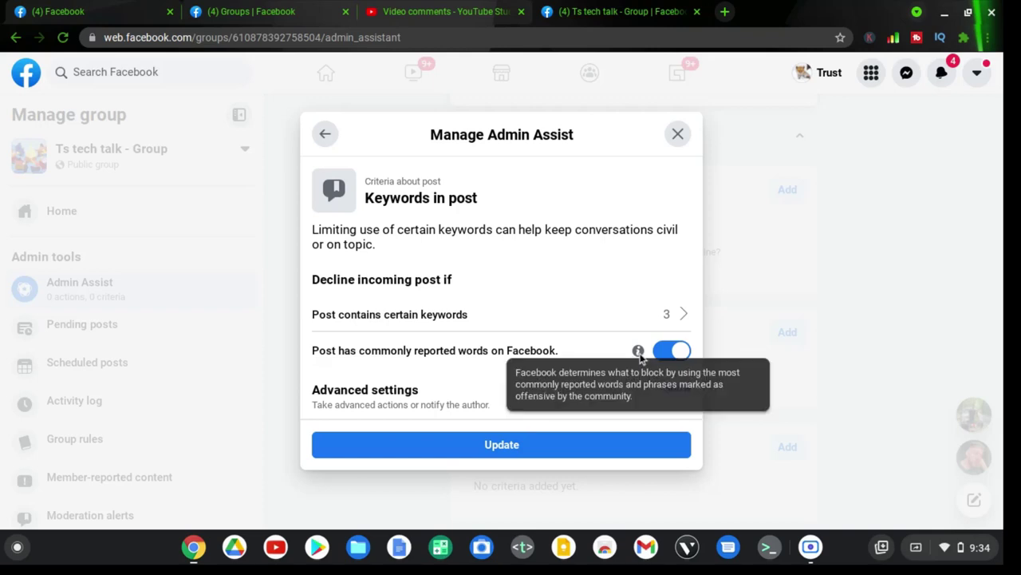
left_click(384, 407)
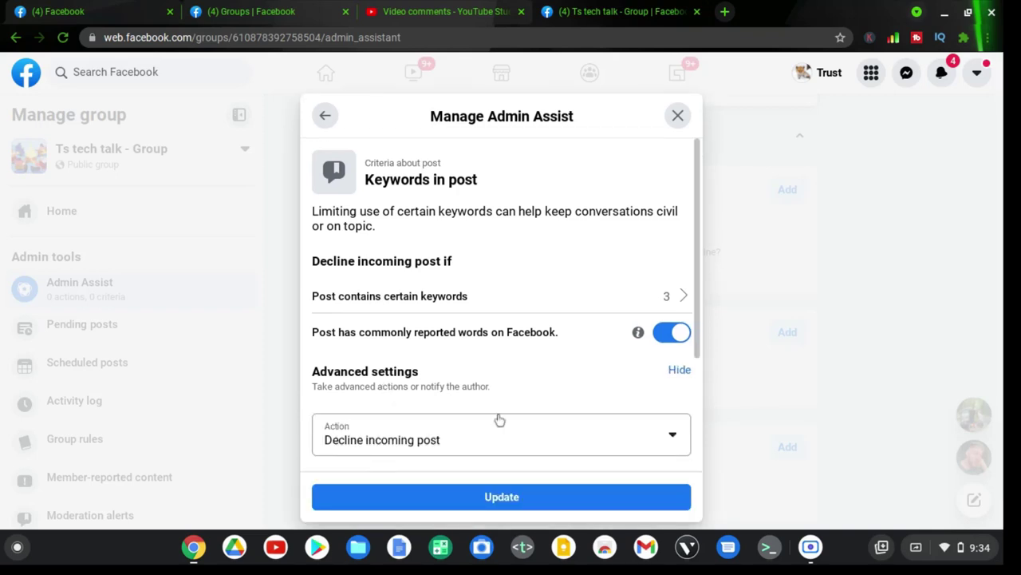
scroll(499, 420, "down", 2)
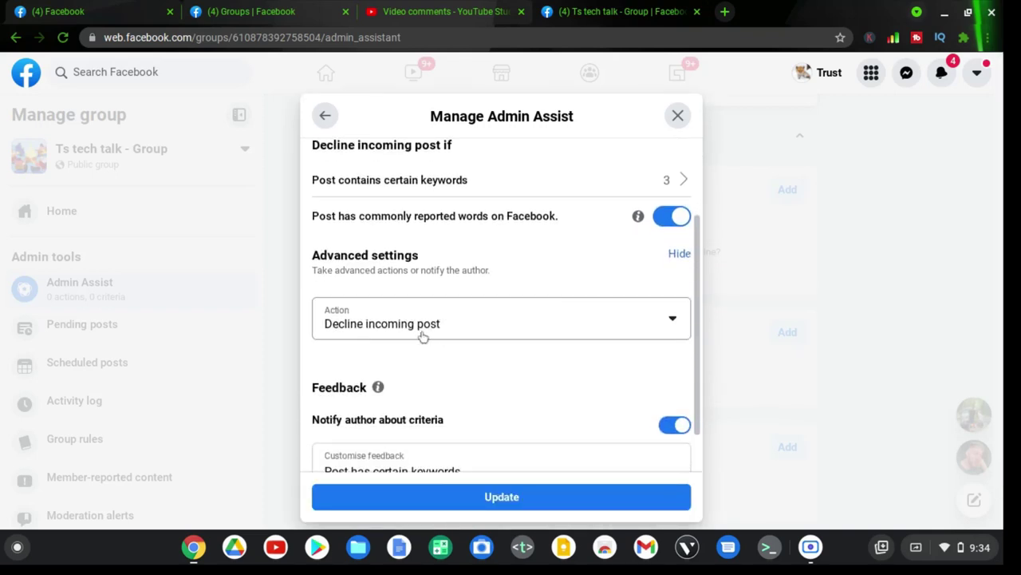
scroll(496, 364, "down", 1)
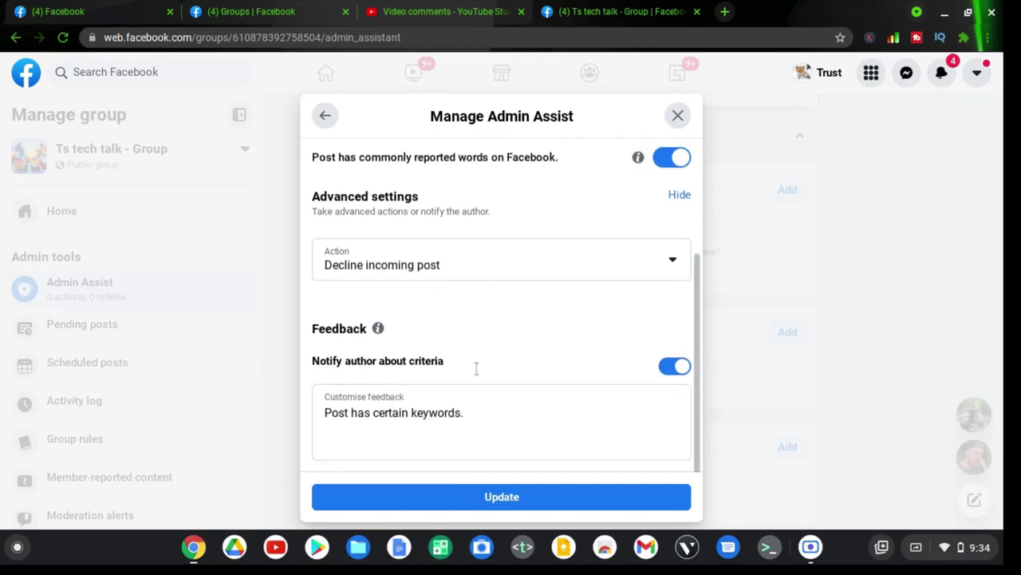
Change the keyword criterion's custom feedback to "We do not allow such Post in the group."
left_click(464, 421)
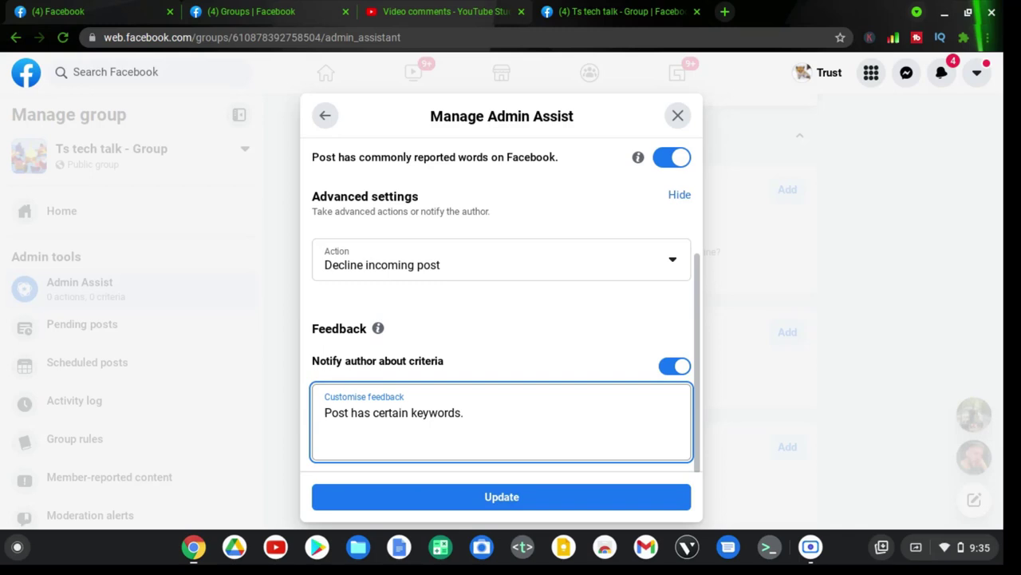
type("We do not allow ")
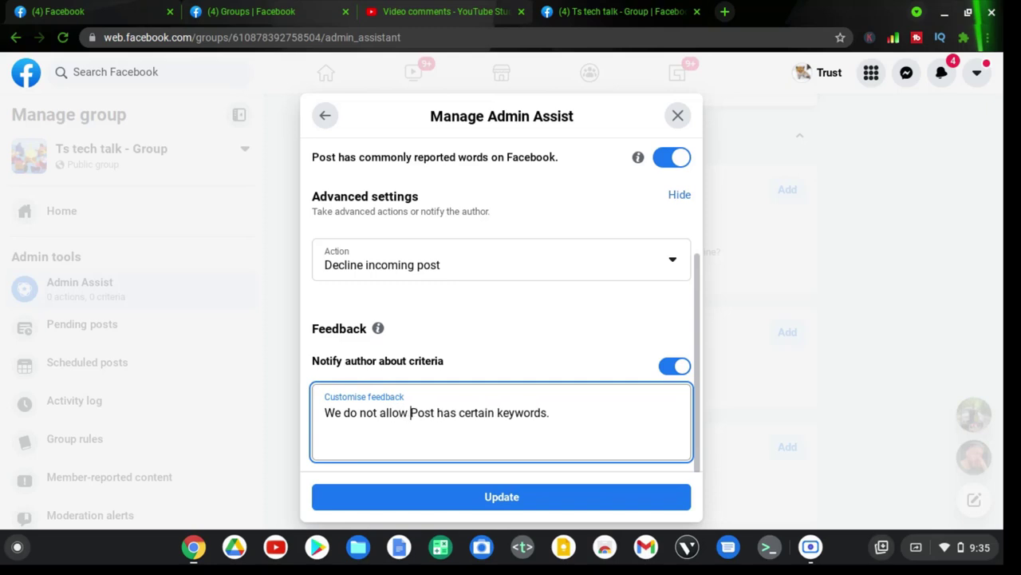
type("such")
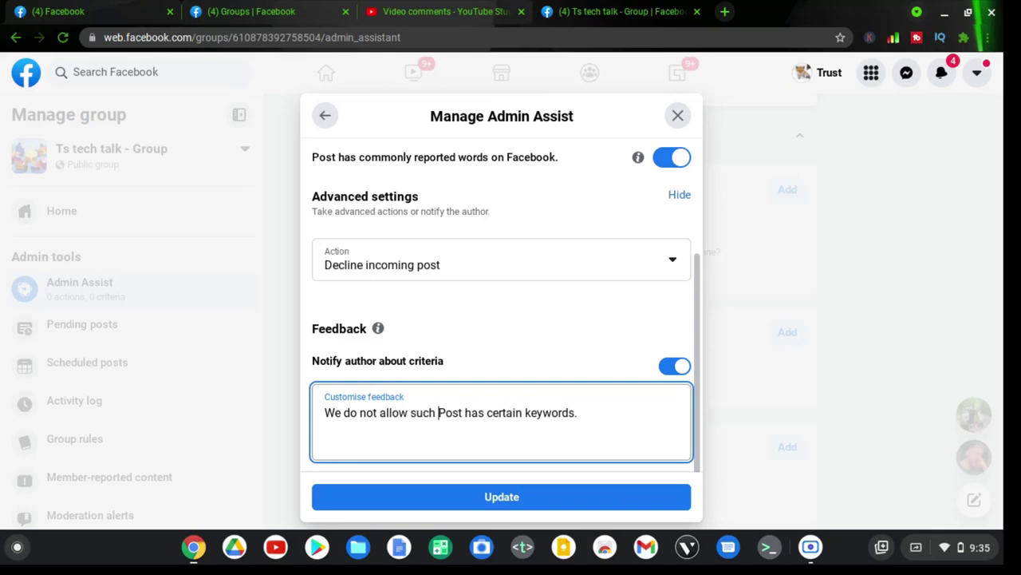
left_click_drag(465, 412, 577, 413)
type("in the group")
Reword the feedback to "Sorry we do not allow such Post in the group." and update the keyword criterion
left_click(316, 412)
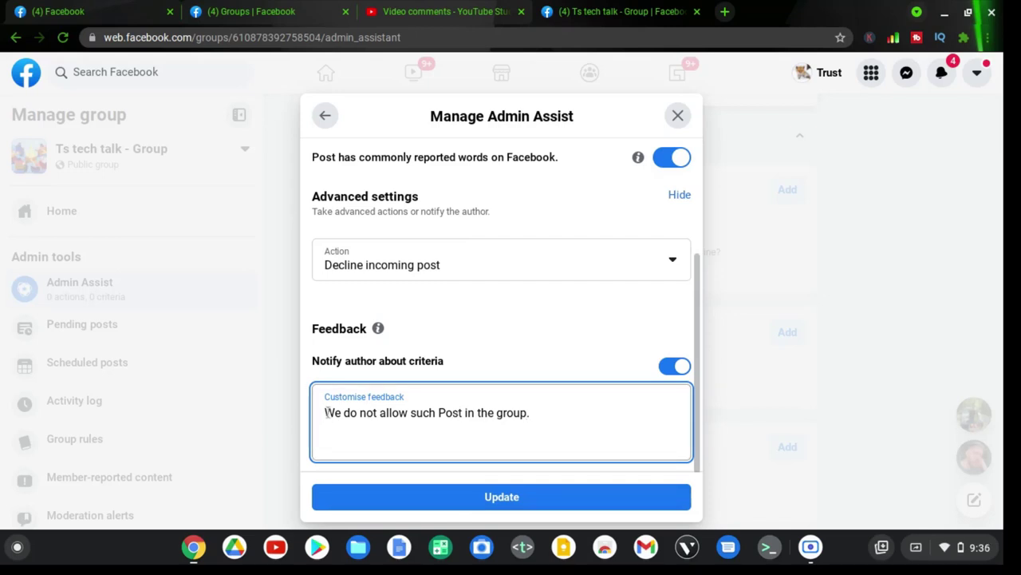
type("Soory")
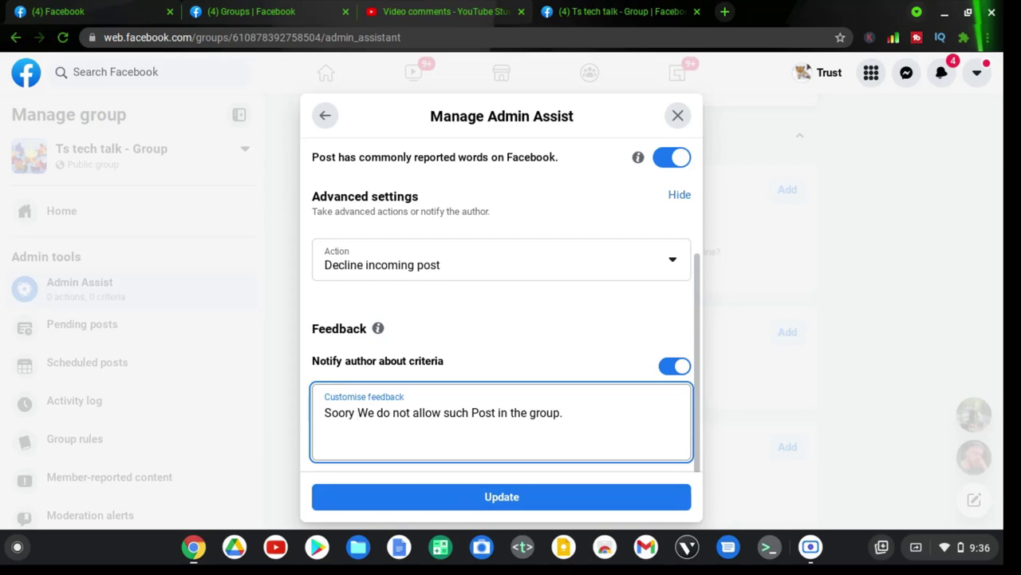
key("BackSpace")
key("BackSpace")
key("BackSpace")
key("BackSpace")
type("ry")
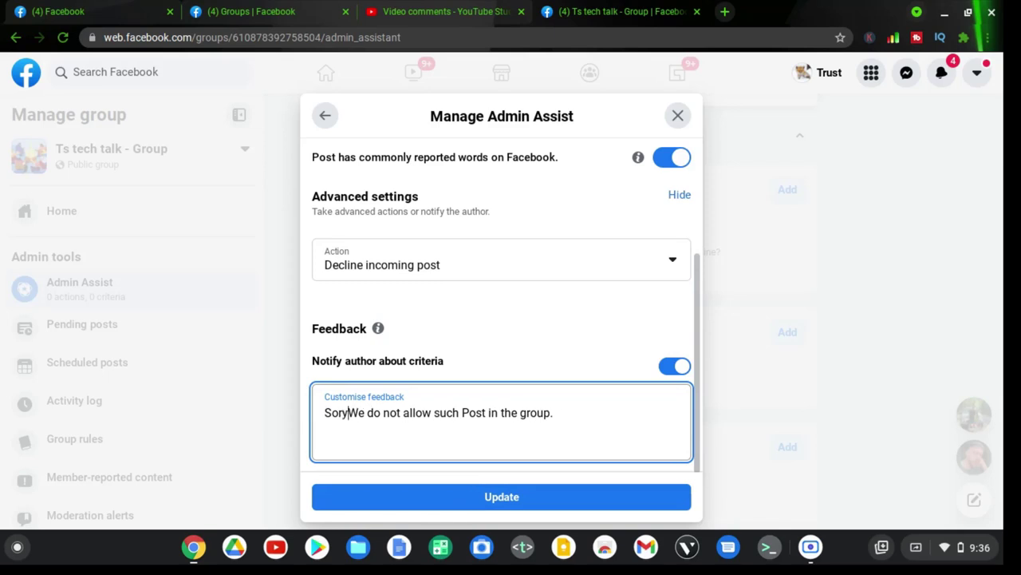
left_click(344, 412)
type("ry")
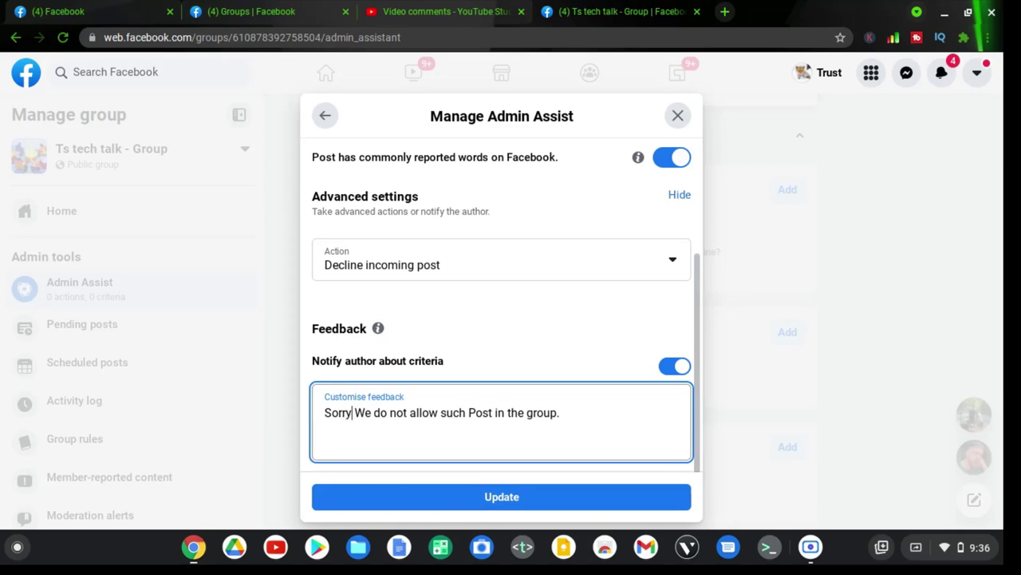
left_click(366, 412)
key("BackSpace")
type("w")
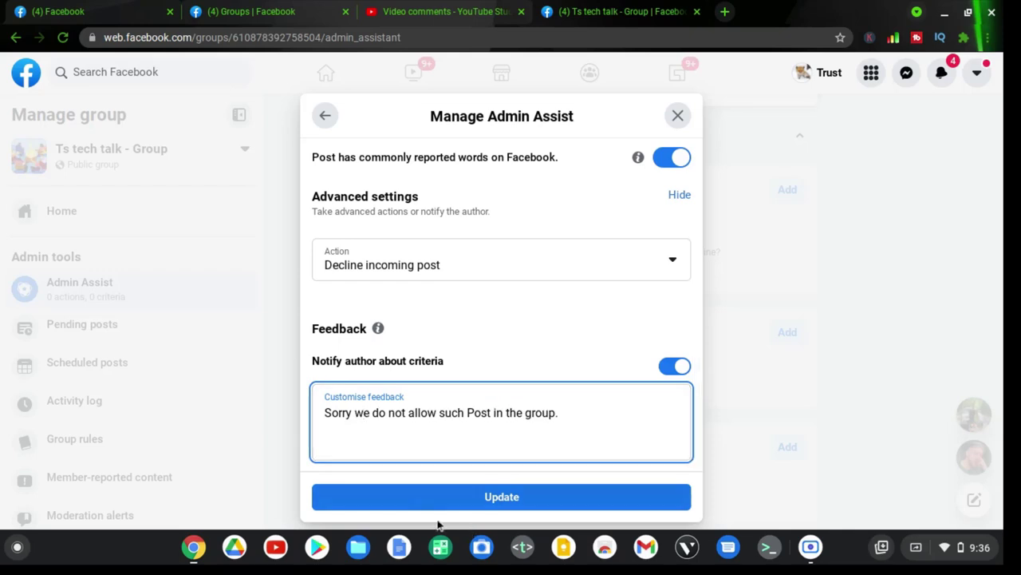
left_click(406, 498)
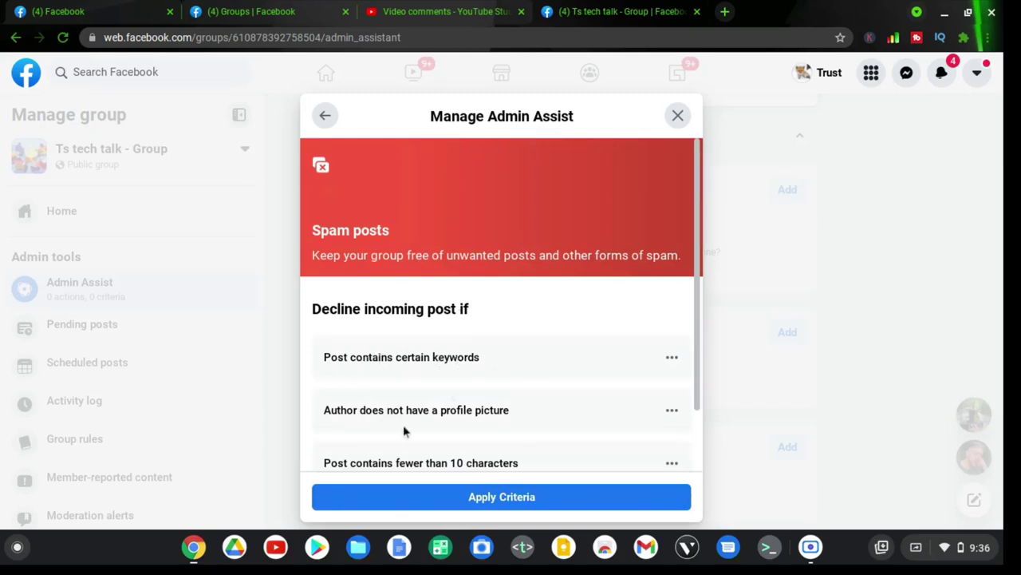
Open the "Author does not have a profile picture" criterion for editing and expand its advanced settings
scroll(431, 423, "down", 2)
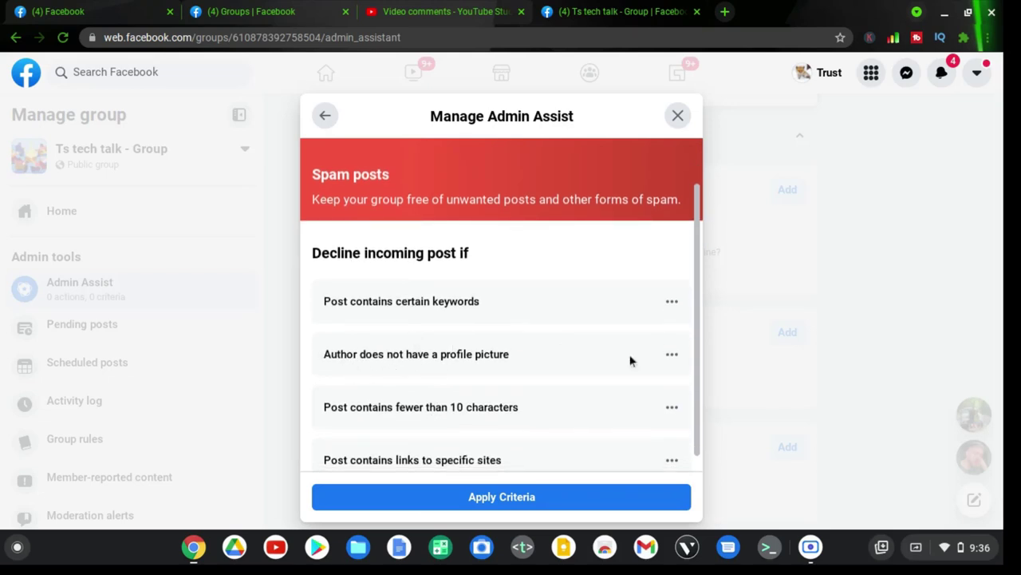
left_click(672, 356)
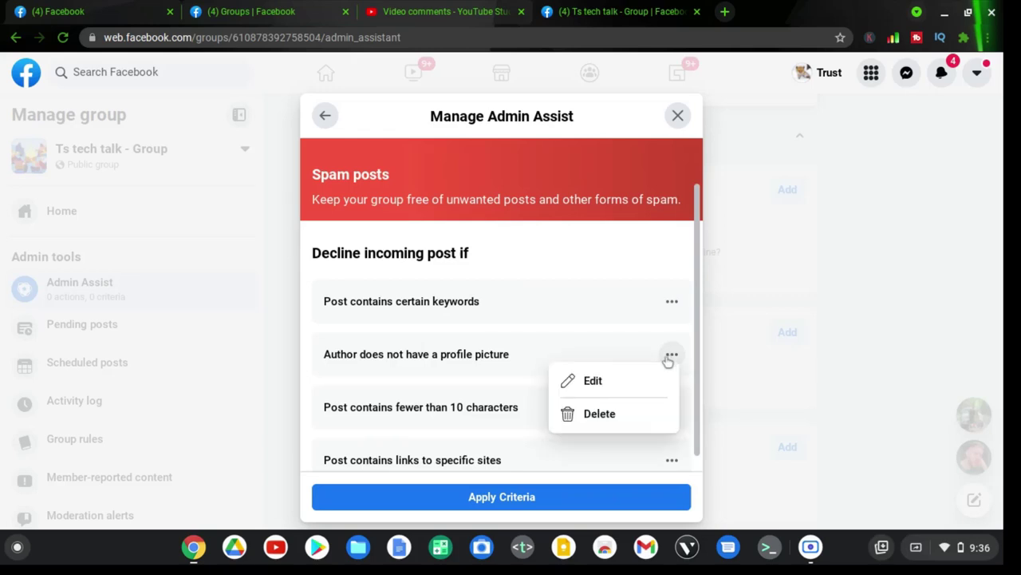
left_click(615, 379)
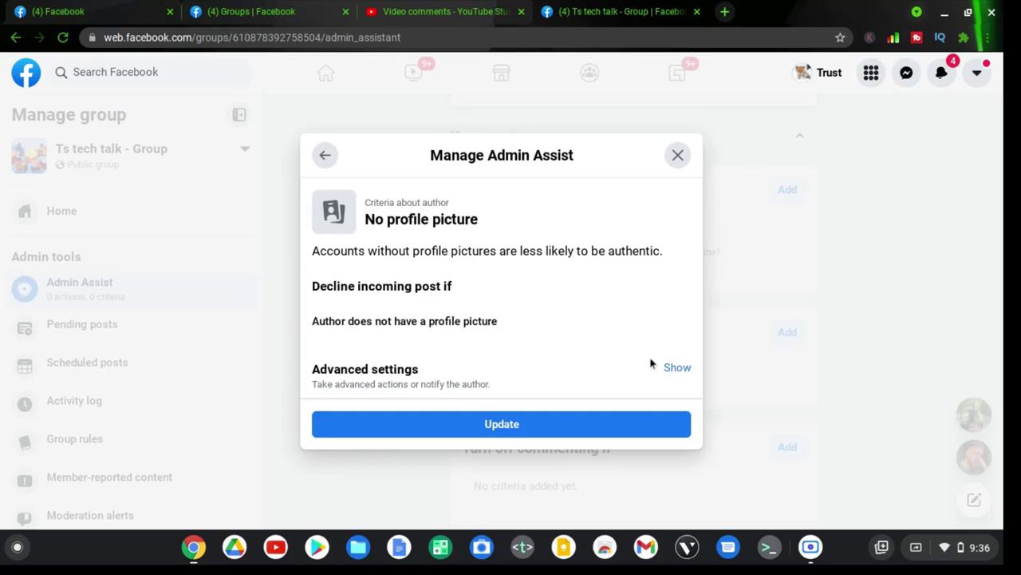
left_click(674, 369)
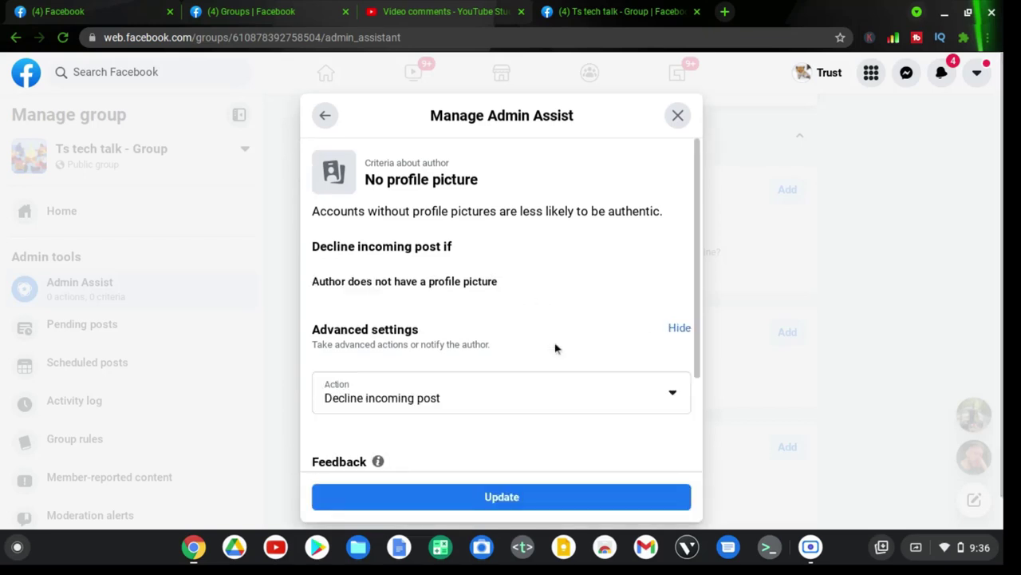
scroll(550, 348, "down", 2)
left_click(324, 415)
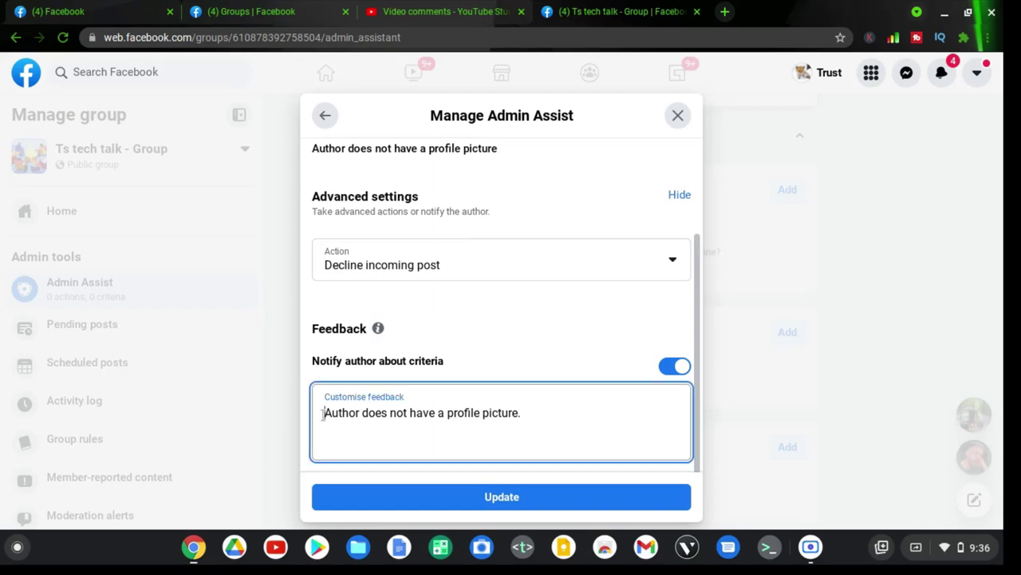
key("super")
type("Plas")
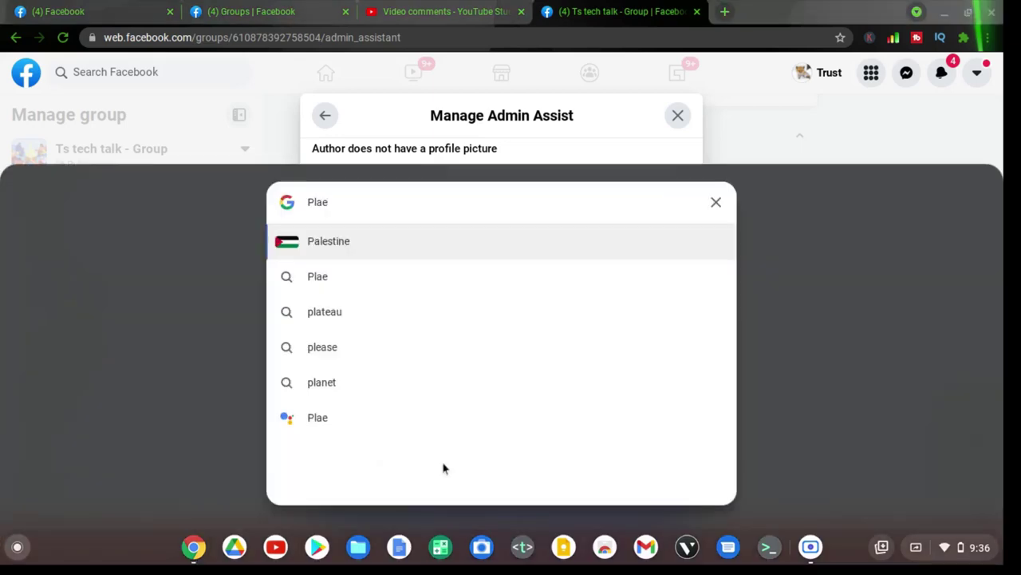
key("Escape")
key("Escape")
Insert "Please we do not allow" at the start of the profile picture criterion's custom feedback
left_click(325, 412)
type("Please aAuthor does not have a profile picture.")
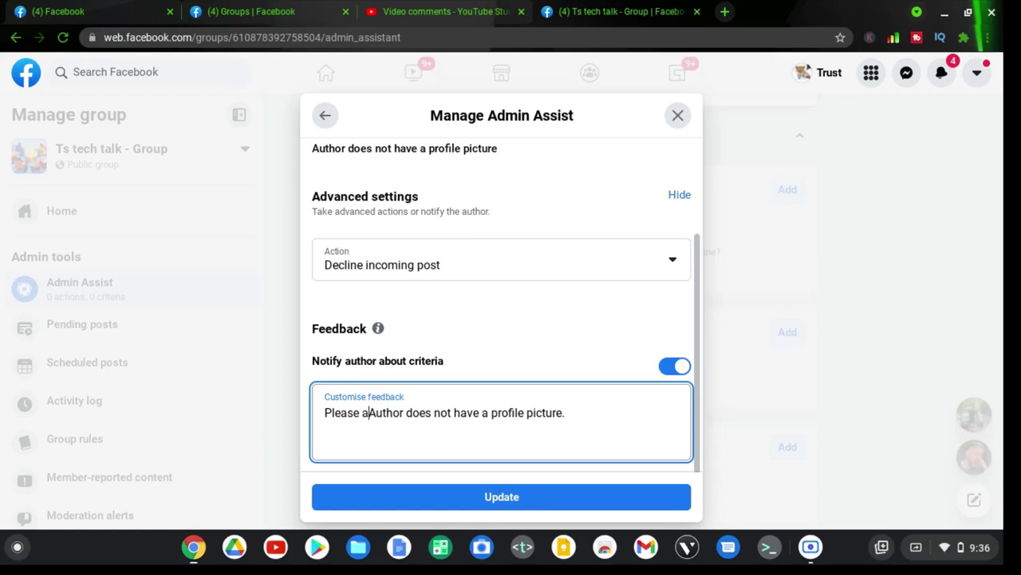
key("BackSpace")
type("we do not allow")
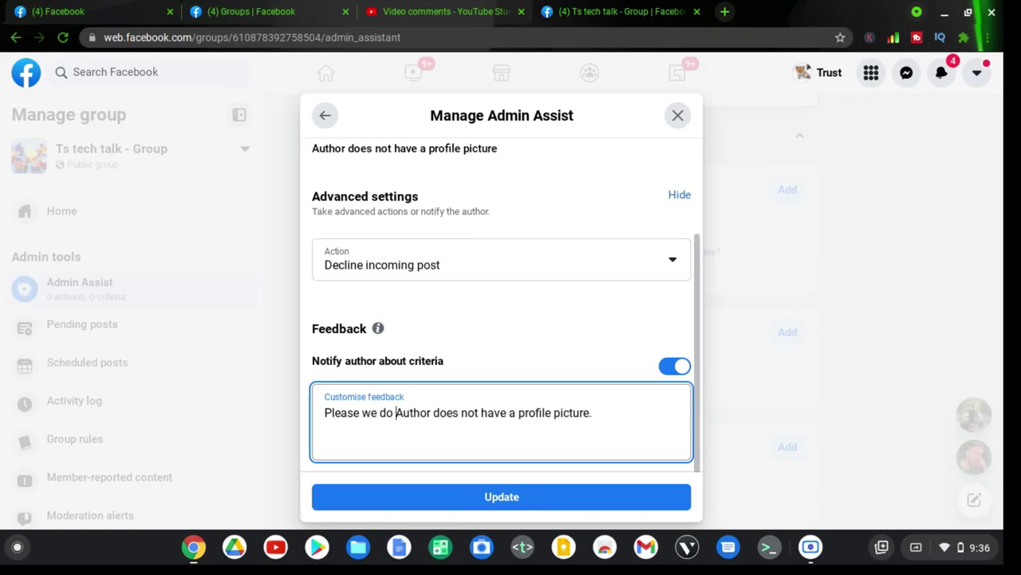
Insert "that" after "Author" in the profile picture criterion's feedback
key("Right")
key("Right")
key("Right")
key("Right")
key("Right")
key("Right")
key("Right")
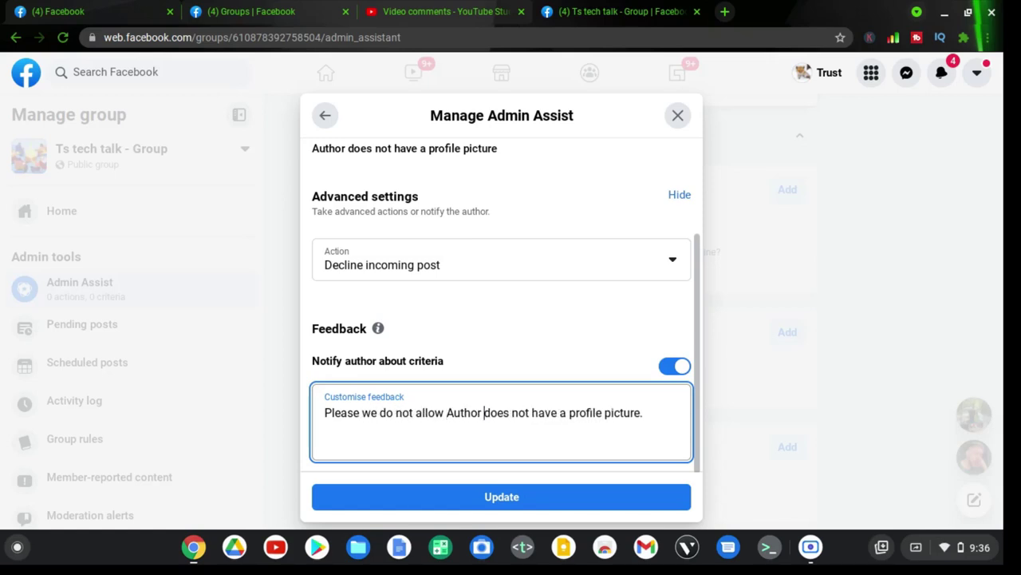
key("shift+Right")
key("shift+Right")
key("shift+Right")
key("shift+Right")
key("Right")
type("that")
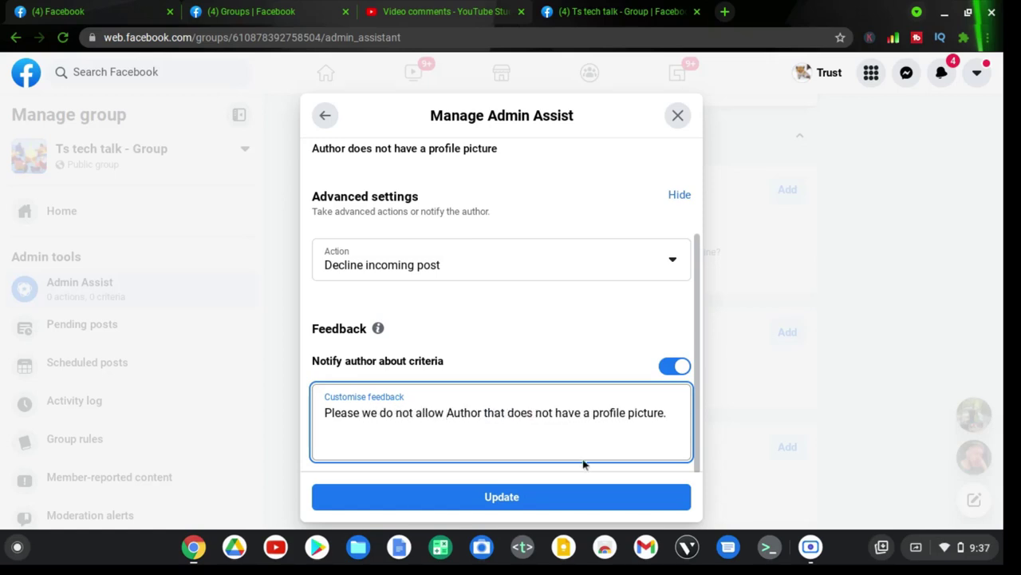
Replace the feedback's final full stop with "to post in the group" and update the profile picture criterion
key("End")
key("BackSpace")
type("to post in the group")
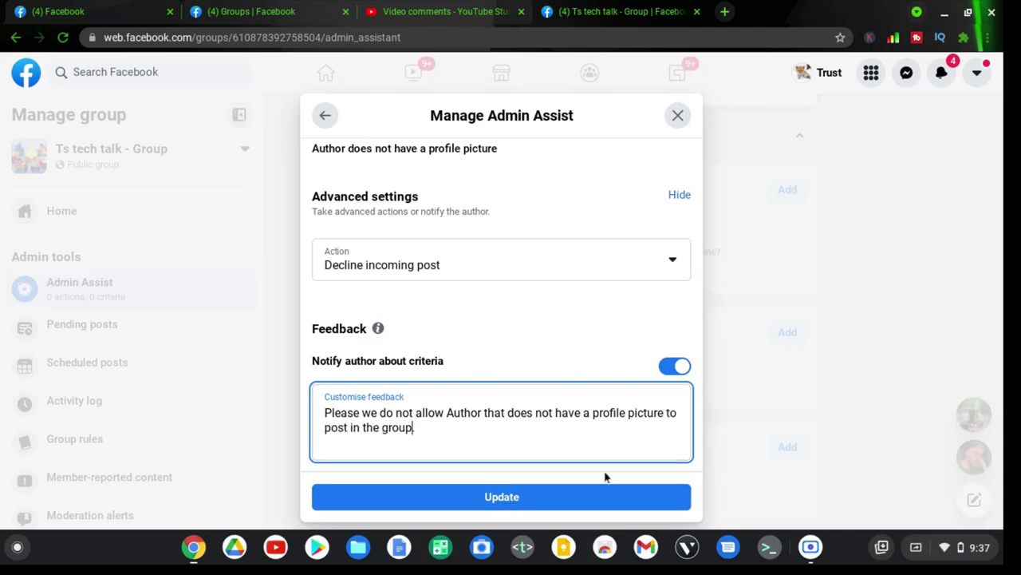
left_click(487, 495)
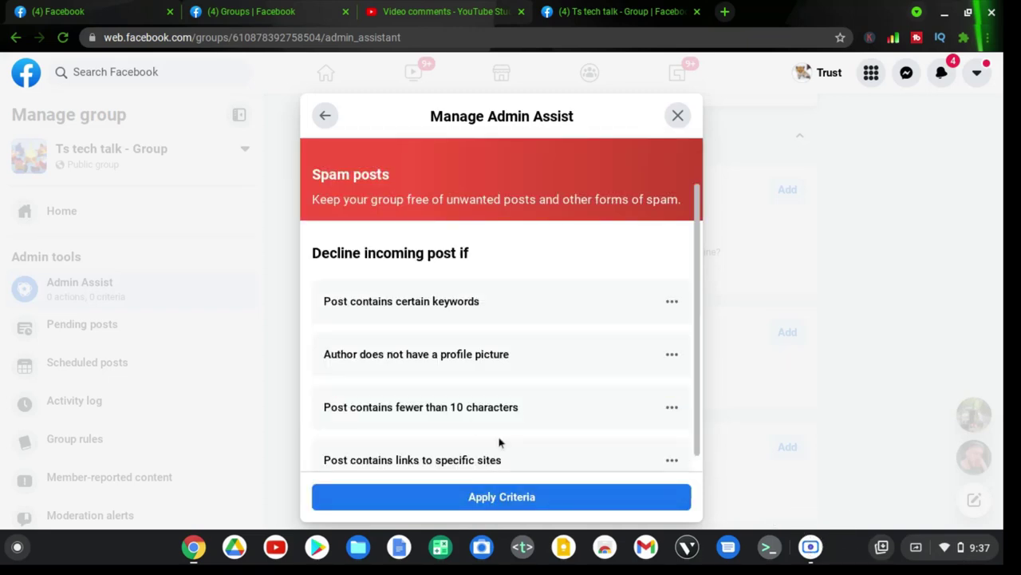
Delete the "Post contains fewer than 10 characters" criterion from the Spam posts preset
scroll(494, 401, "down", 1)
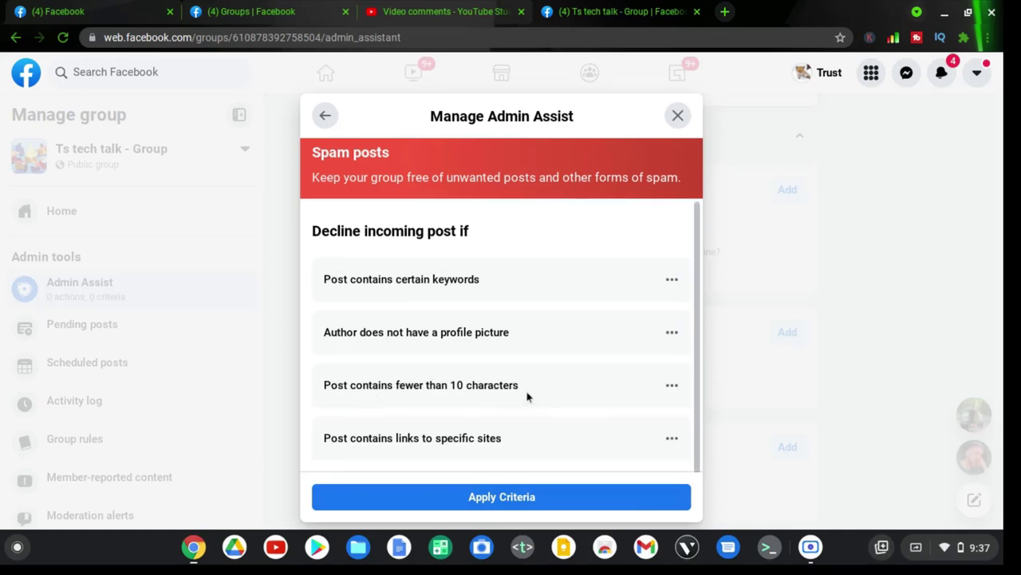
left_click(673, 386)
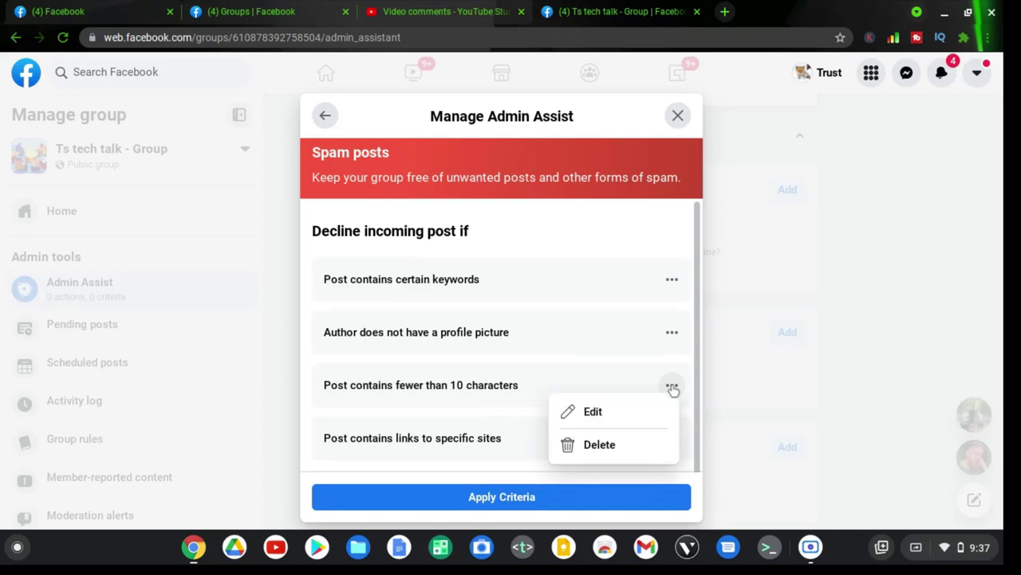
left_click(590, 445)
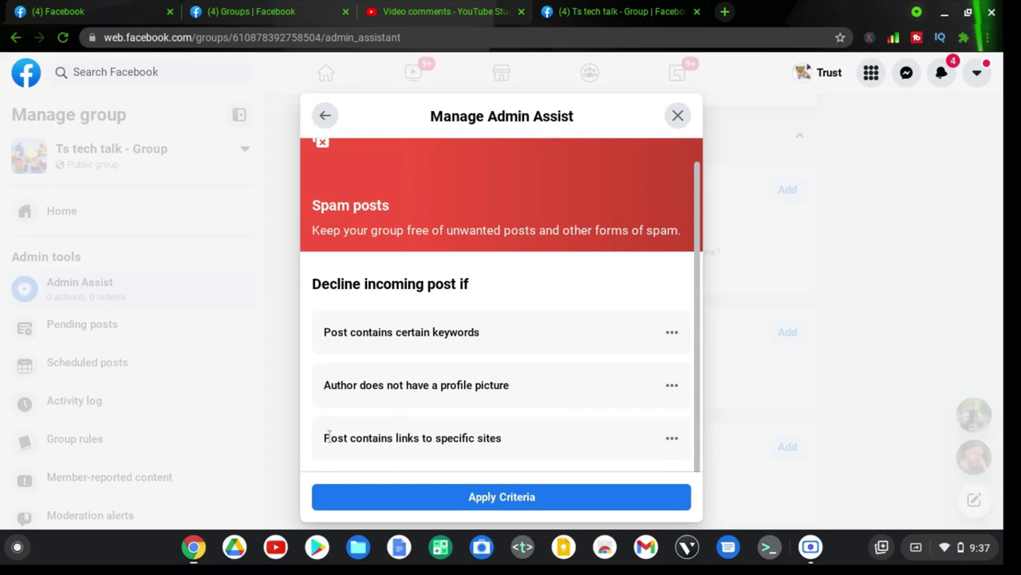
Add hacker.com to the blocked sites in the Spam posts preset's "Post contains links to specific sites" criterion
left_click(672, 439)
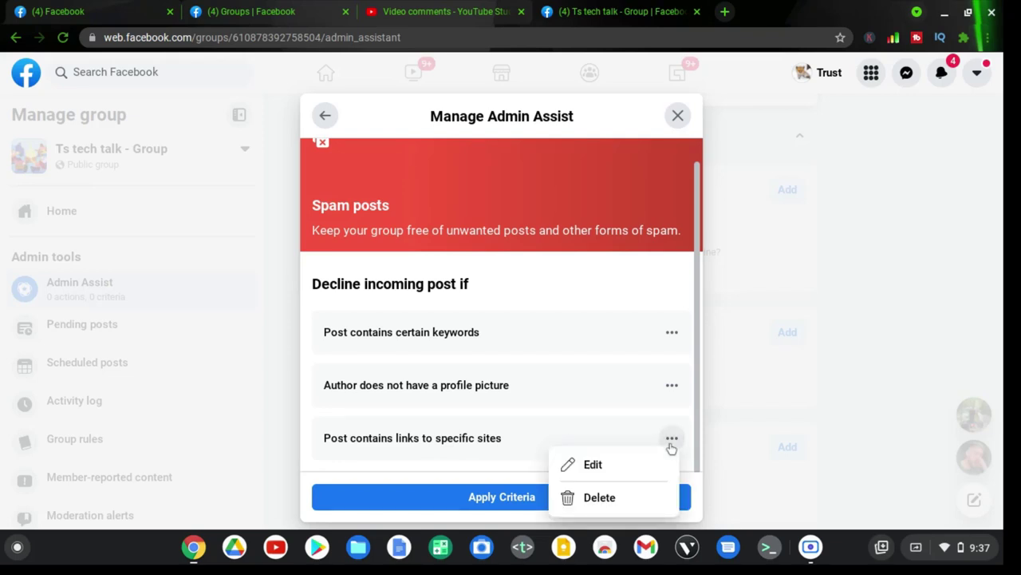
left_click(570, 467)
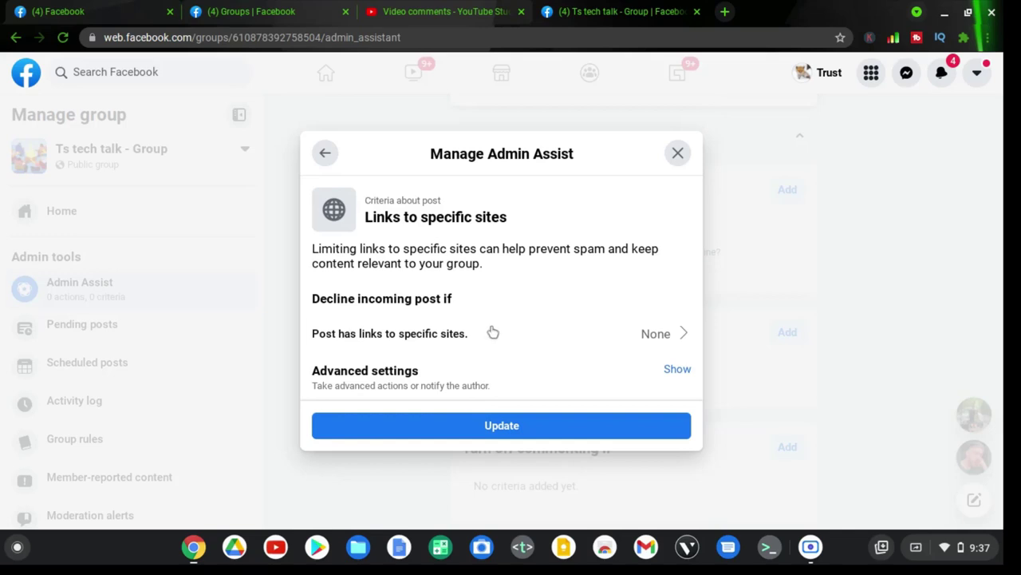
left_click(448, 333)
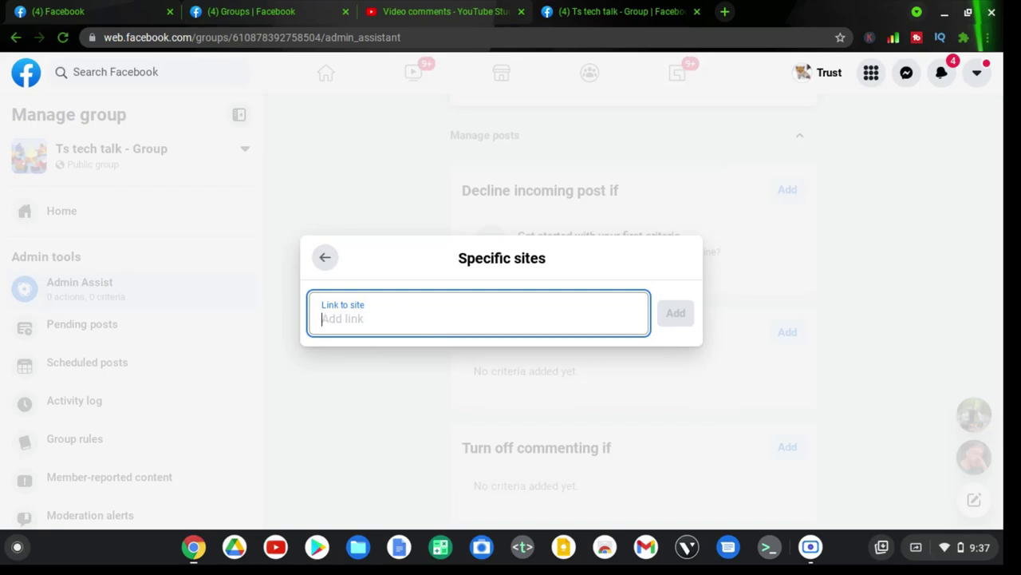
type("ha")
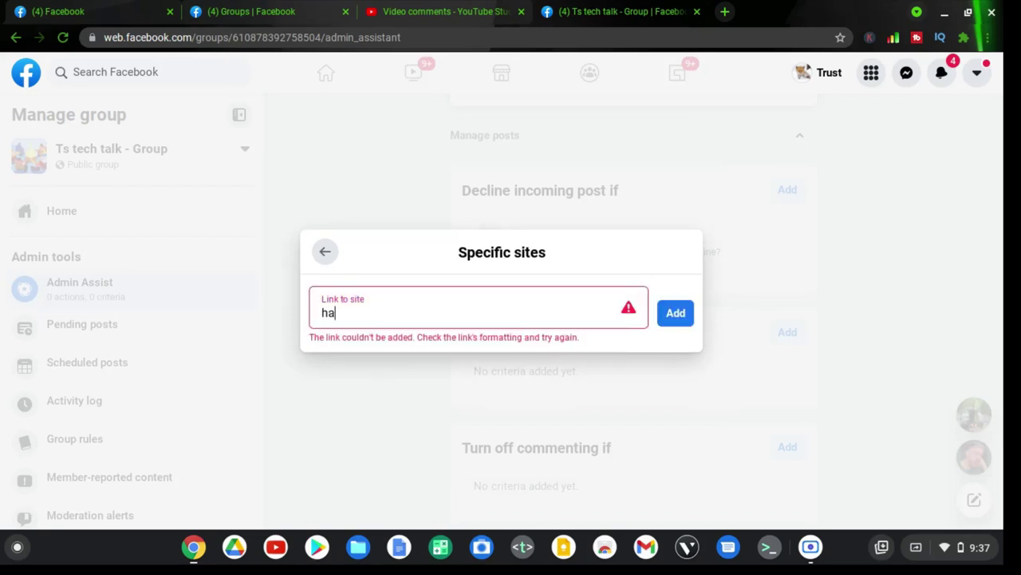
type("cker.do")
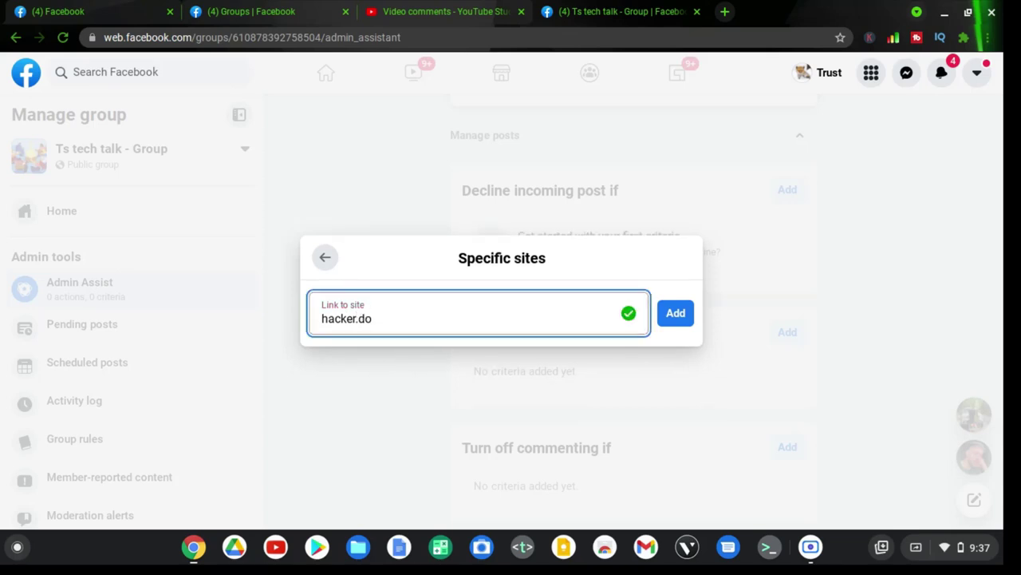
key("BackSpace")
key("BackSpace")
type("com")
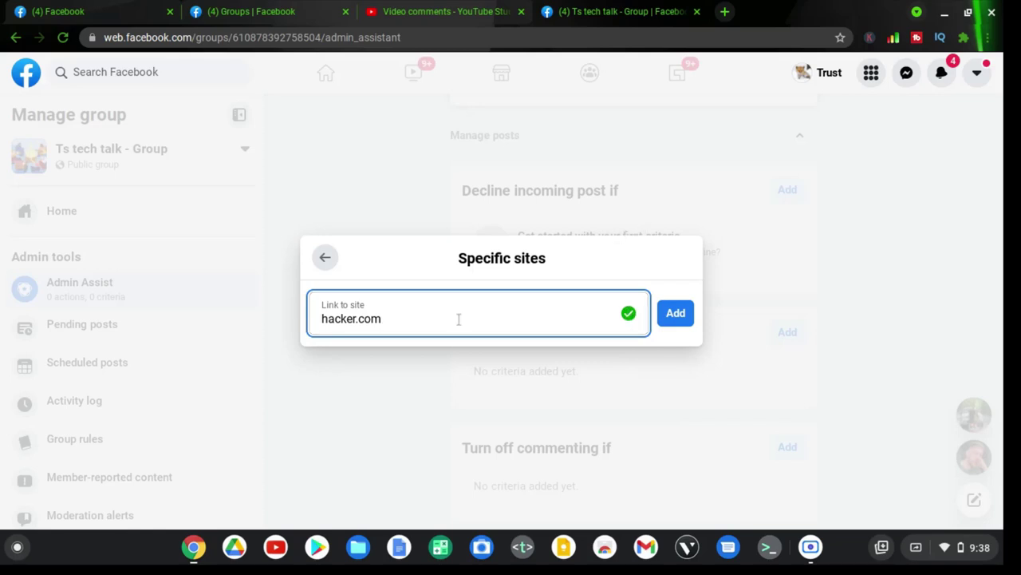
left_click(675, 313)
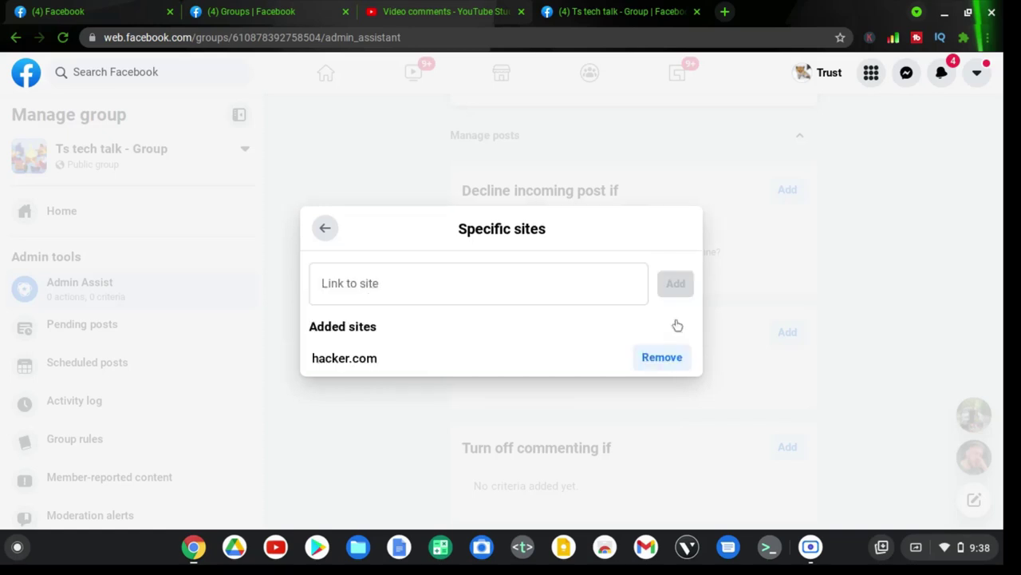
left_click(395, 298)
type("hwgwgwga.")
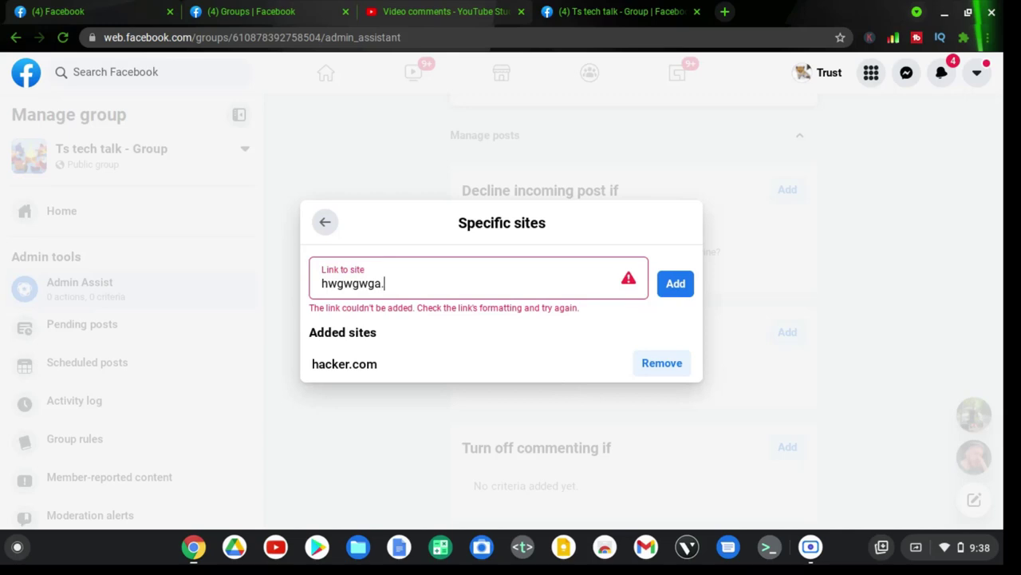
type("com")
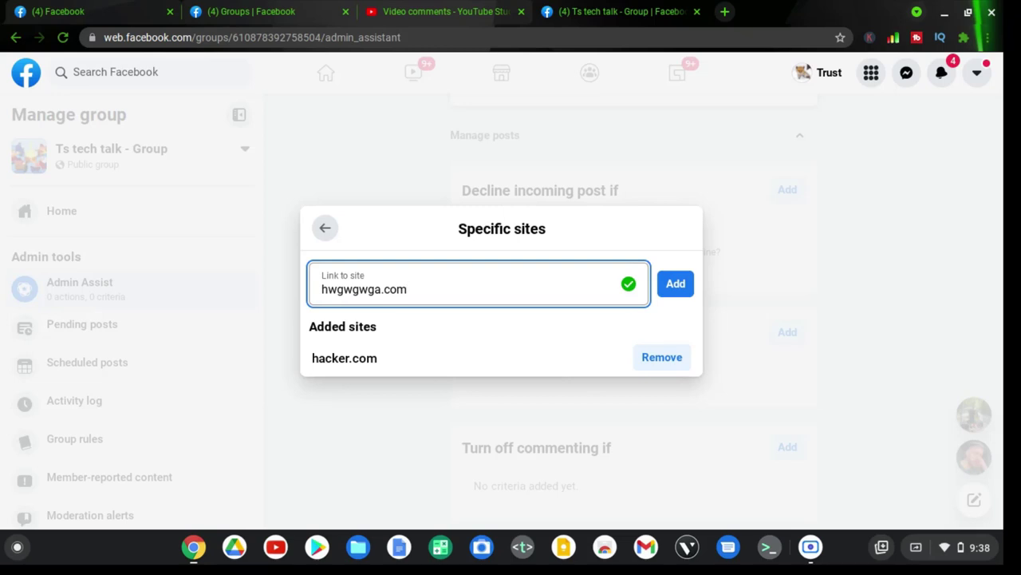
key("ctrl+a")
key("BackSpace")
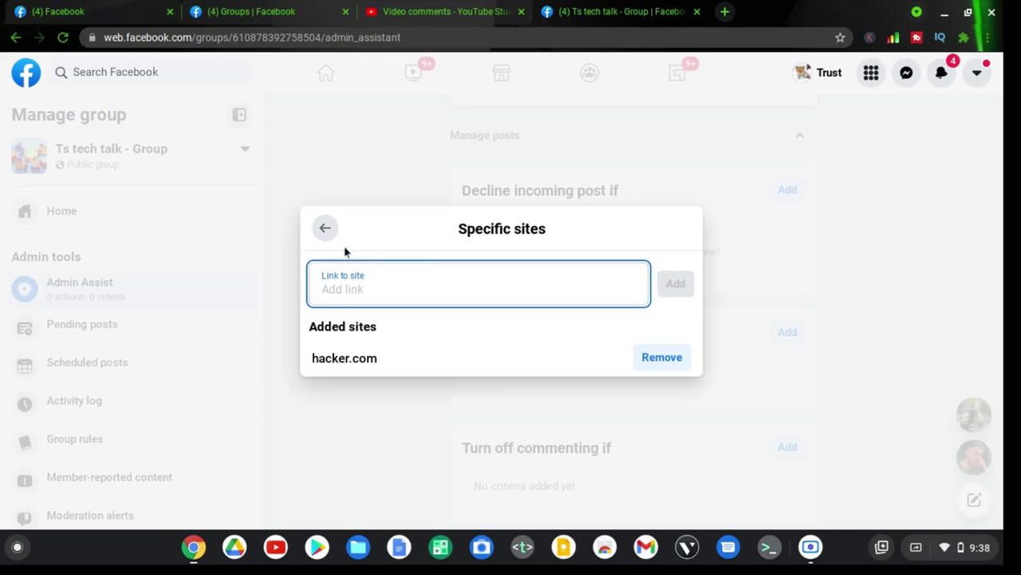
Check the specific sites criterion's advanced settings, update it with the default feedback and apply the Spam posts criteria
left_click(326, 229)
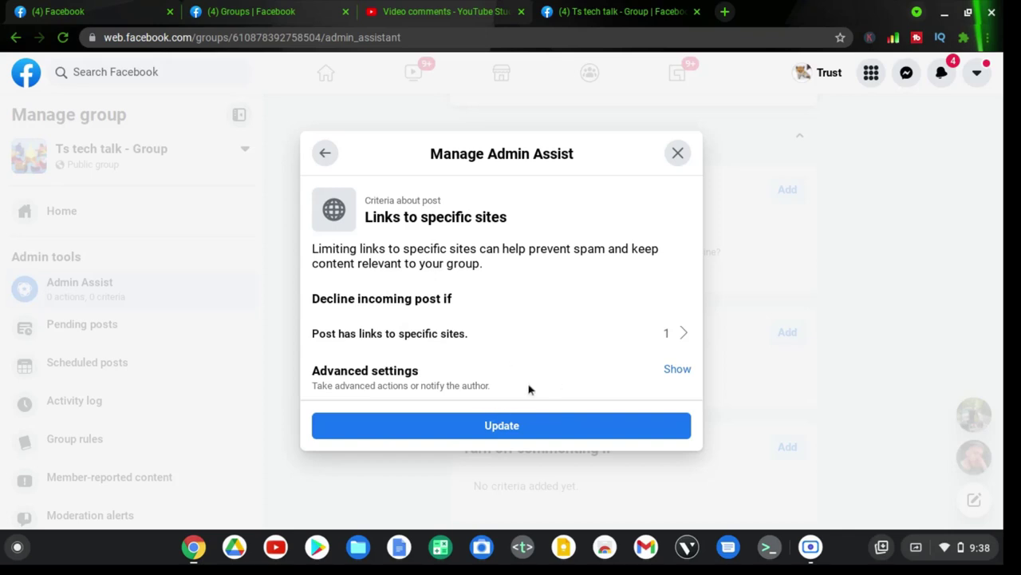
left_click(678, 369)
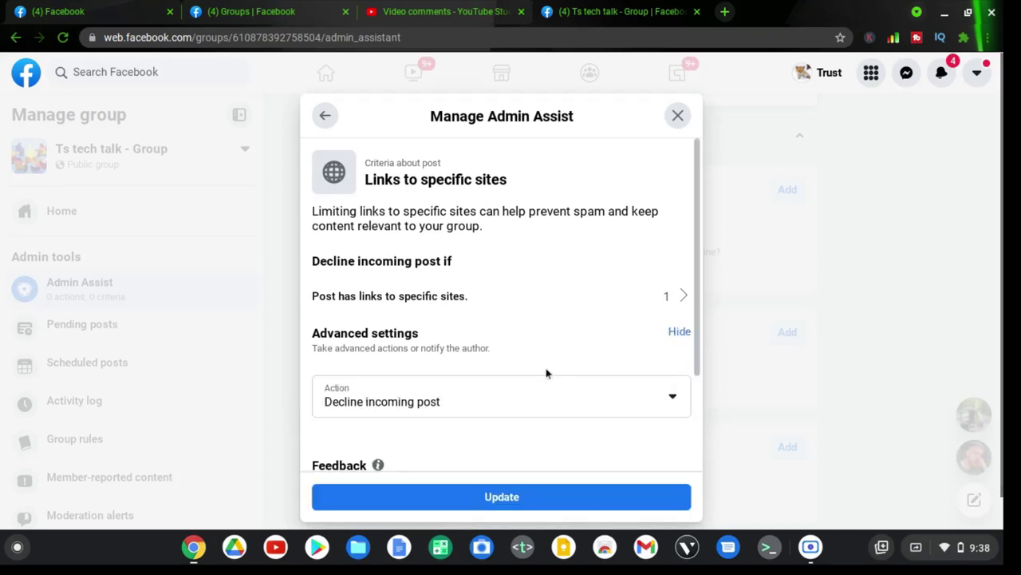
scroll(548, 372, "down", 2)
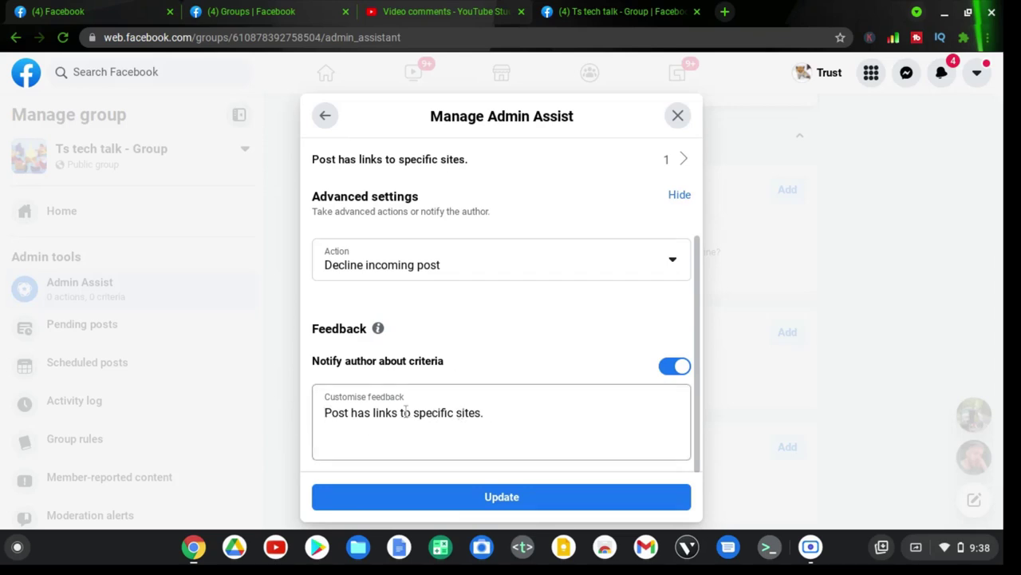
left_click(441, 505)
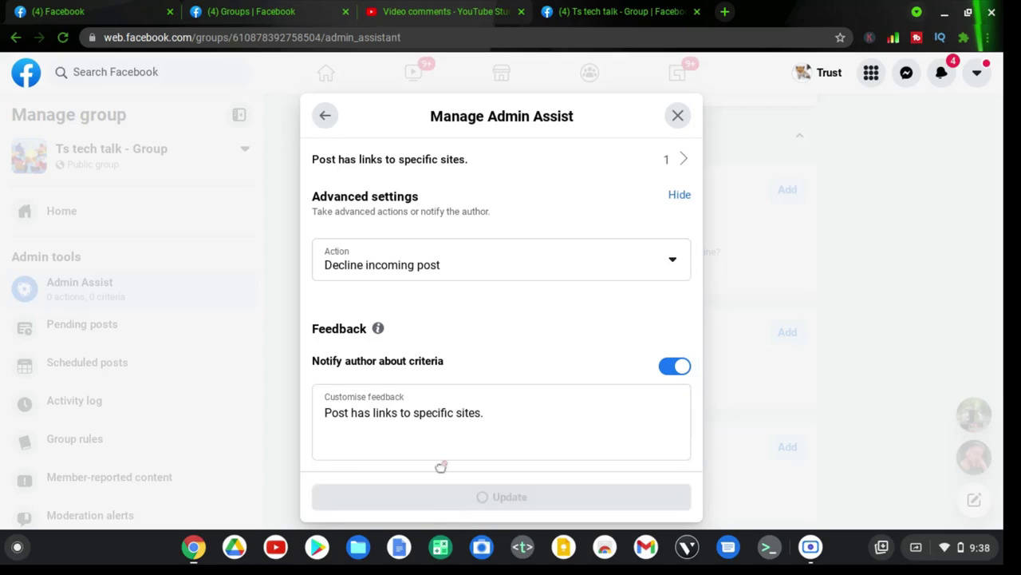
left_click(326, 117)
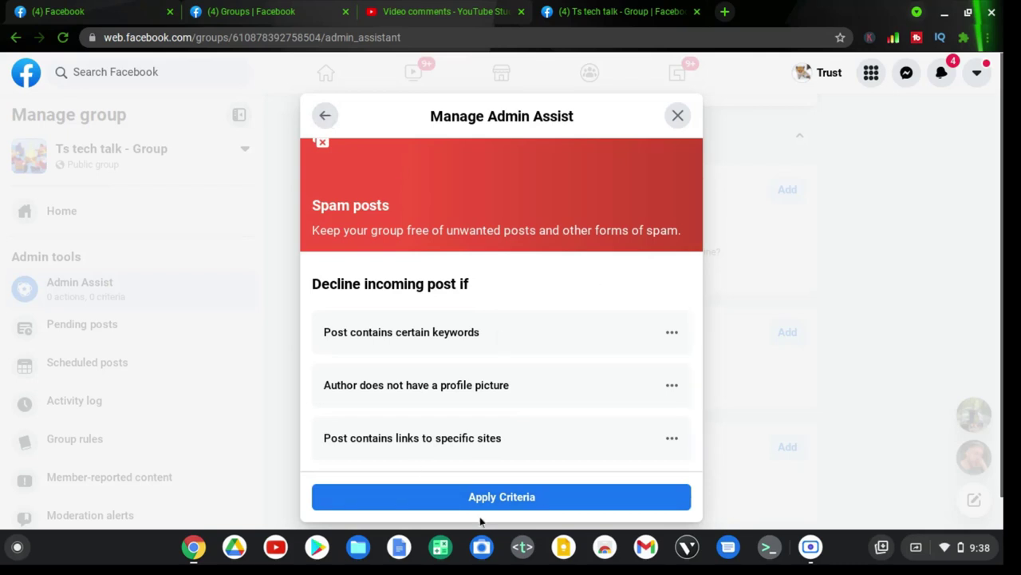
left_click(450, 503)
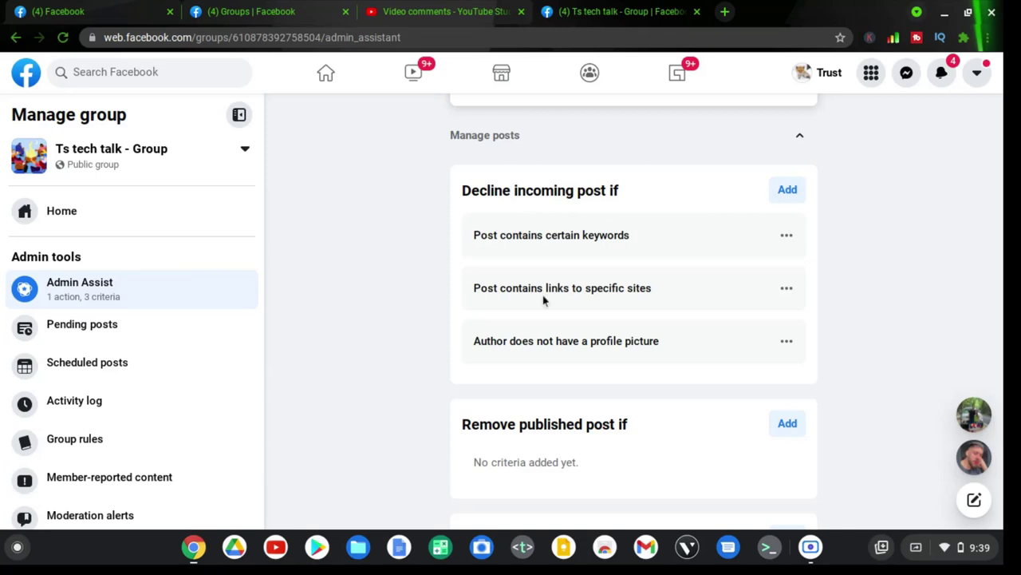
Examine the presets for declining incoming posts and the options available for the applied specific sites criterion
left_click(778, 196)
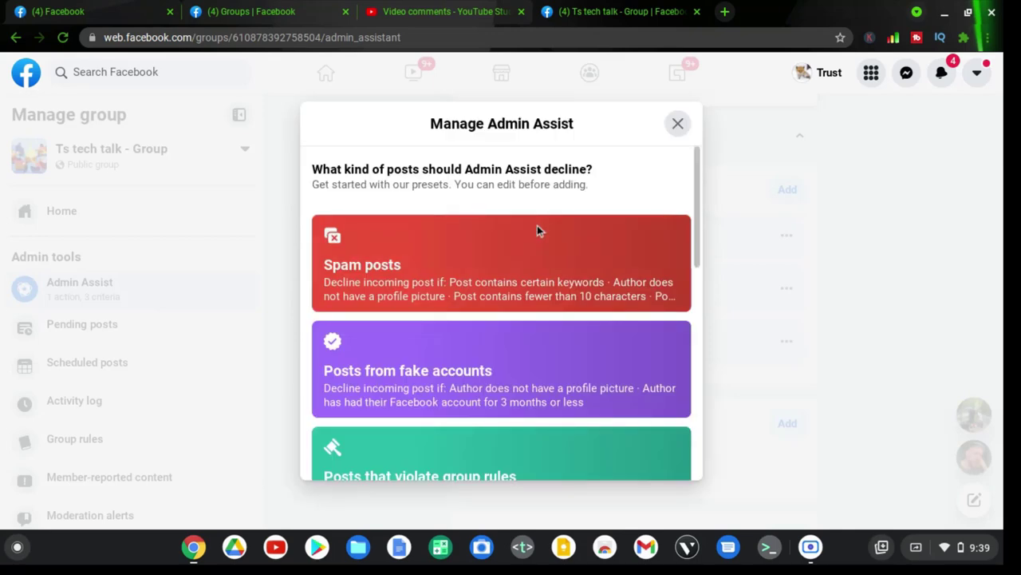
scroll(546, 256, "down", 5)
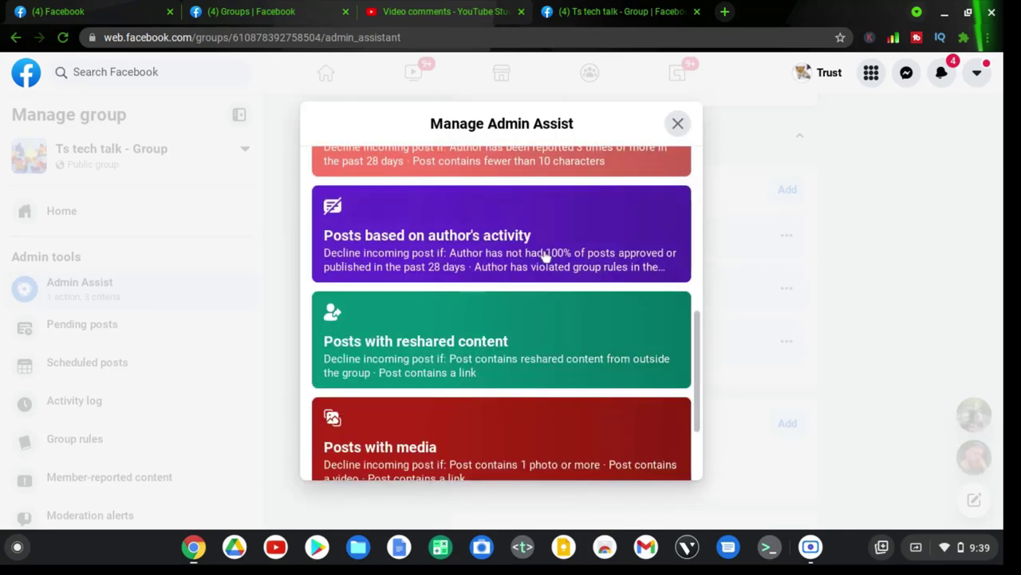
scroll(546, 256, "down", 3)
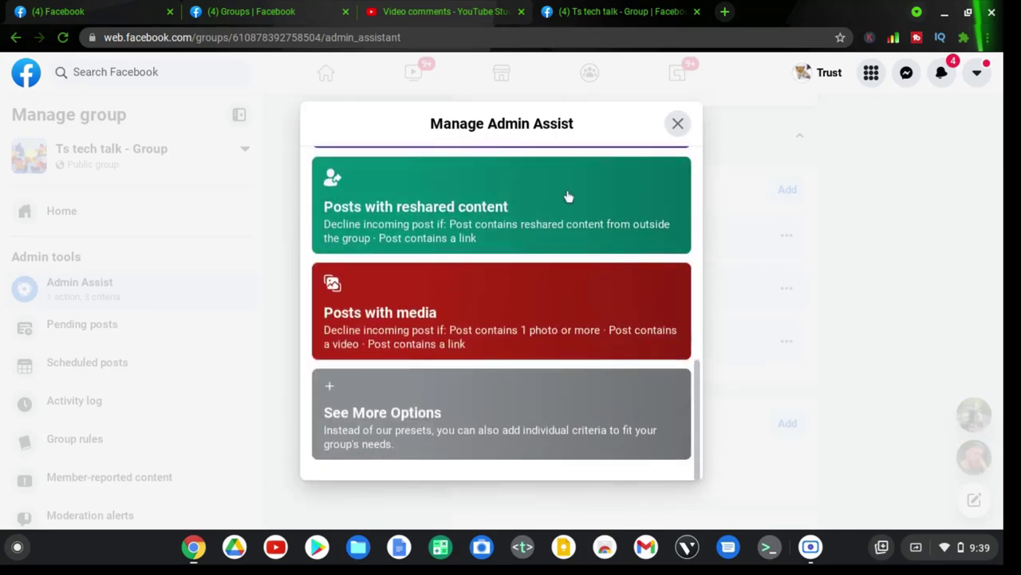
left_click(677, 126)
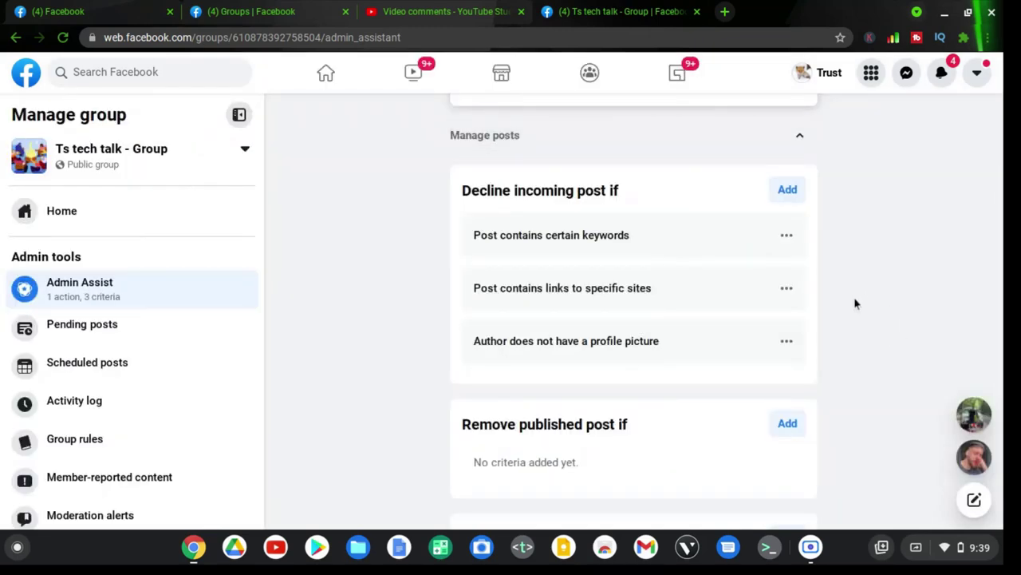
left_click(787, 289)
left_click(790, 289)
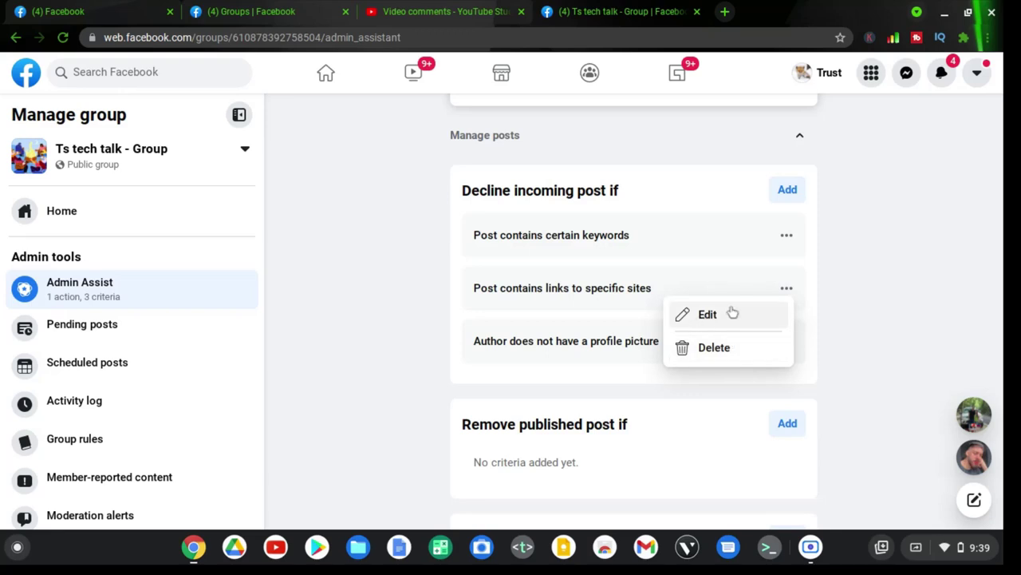
left_click(846, 305)
Review the presets for removing published posts and open the Posts with conflict preset
scroll(846, 305, "down", 1)
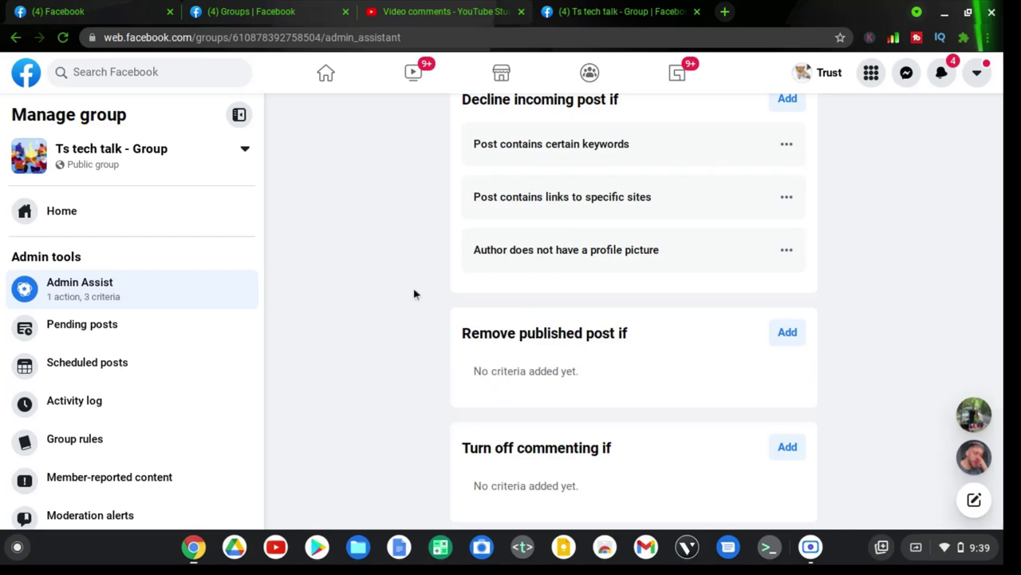
left_click(788, 333)
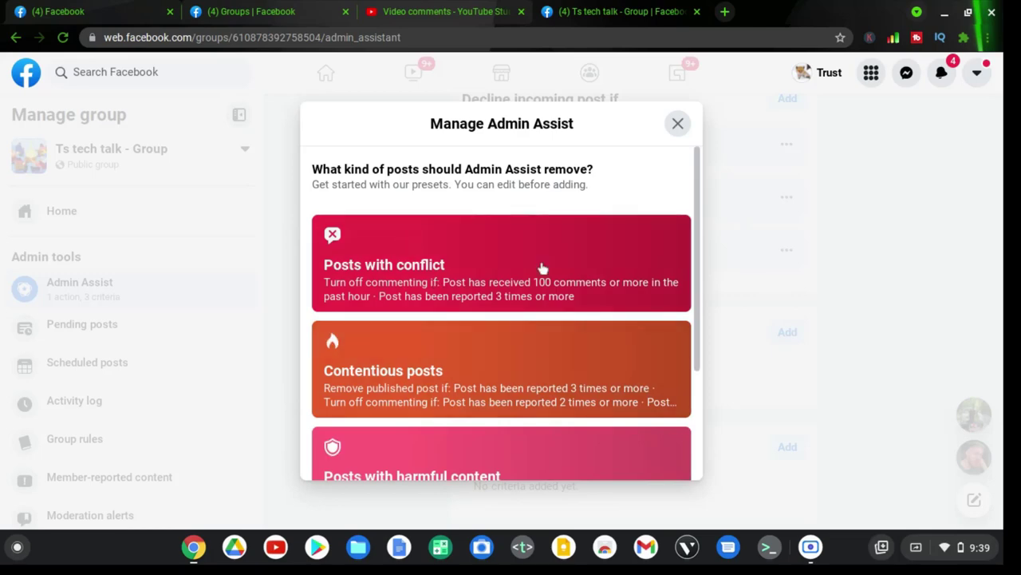
scroll(472, 256, "down", 3)
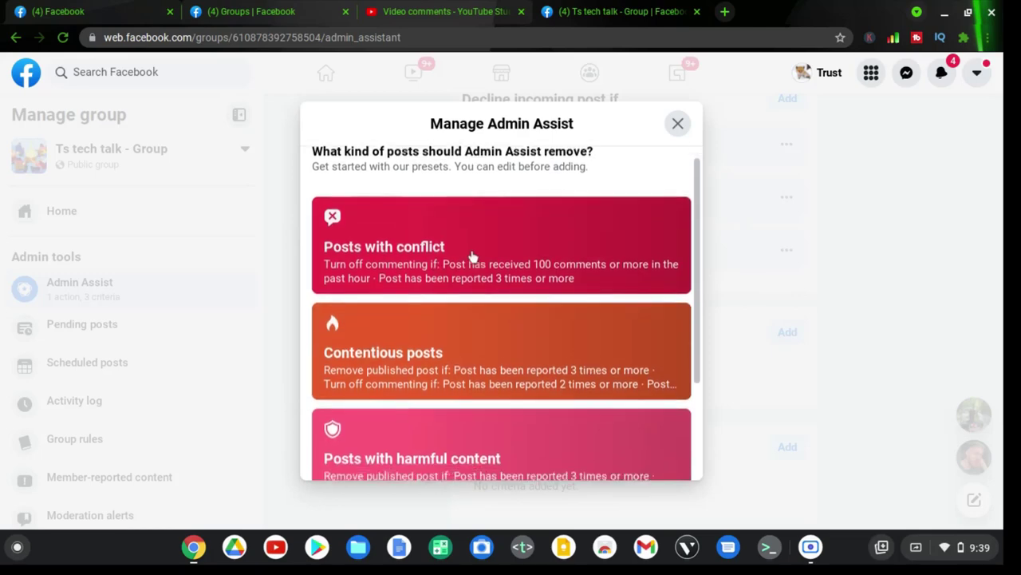
scroll(501, 318, "up", 3)
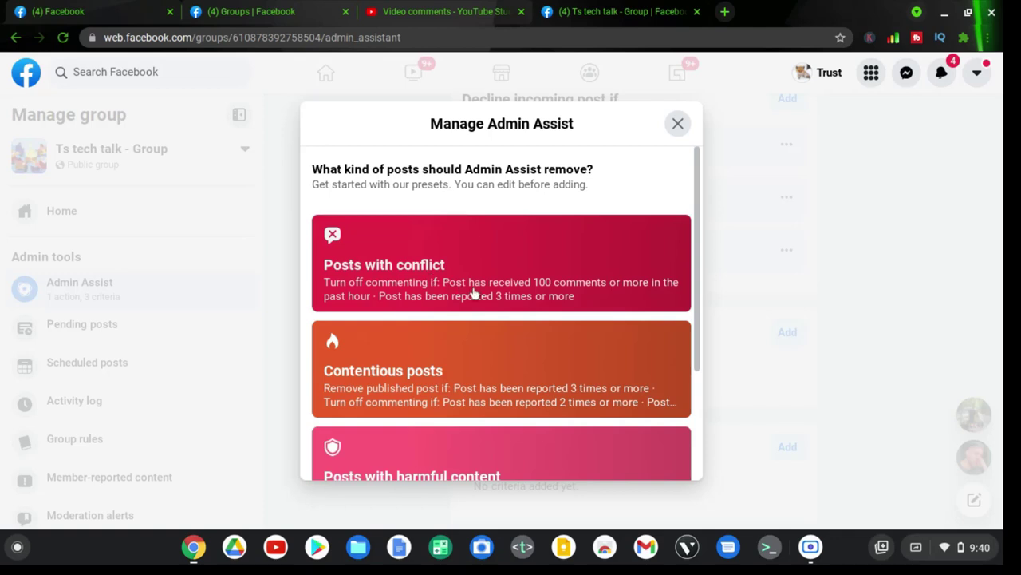
scroll(473, 293, "down", 3)
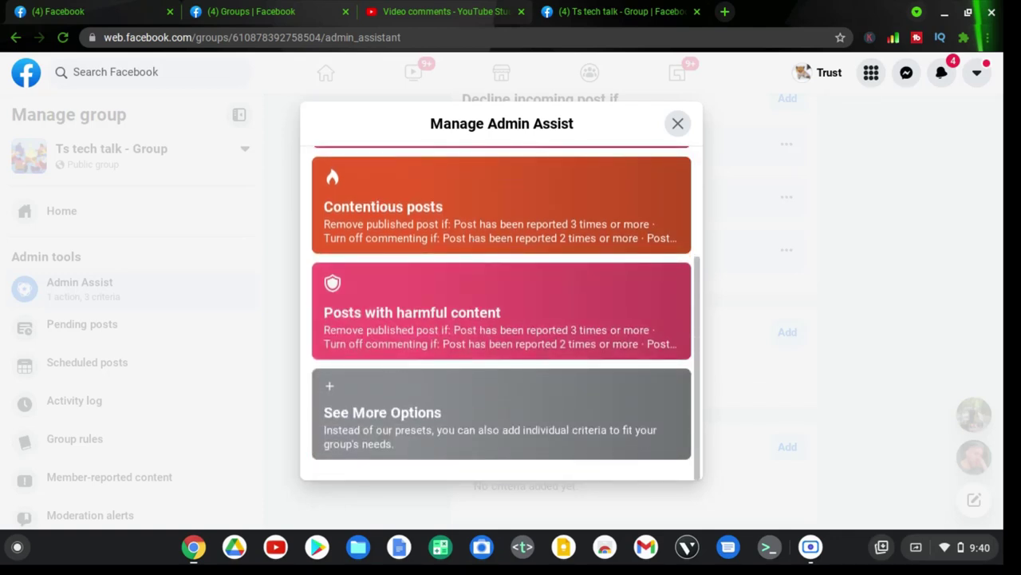
scroll(477, 295, "up", 3)
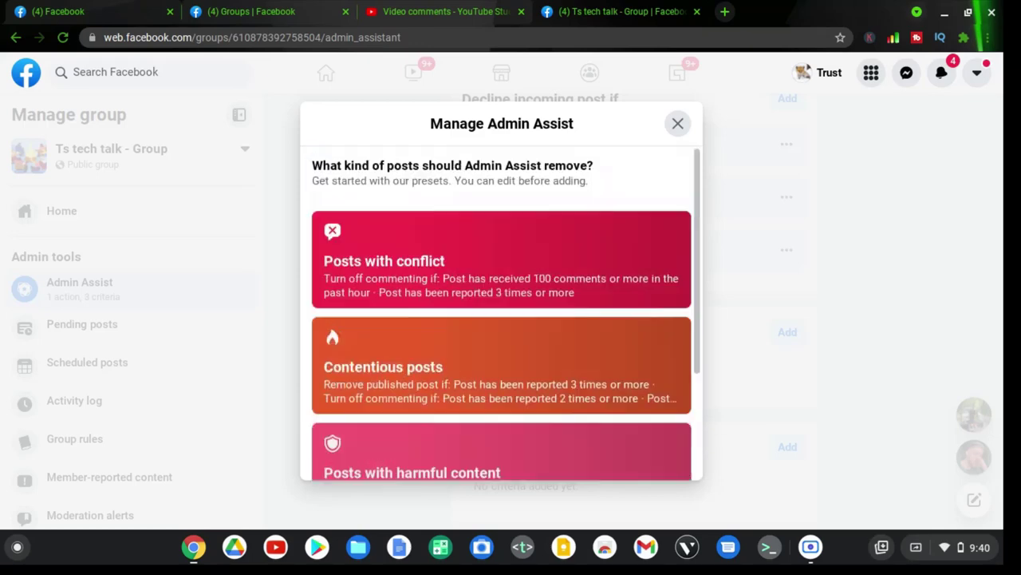
left_click(475, 294)
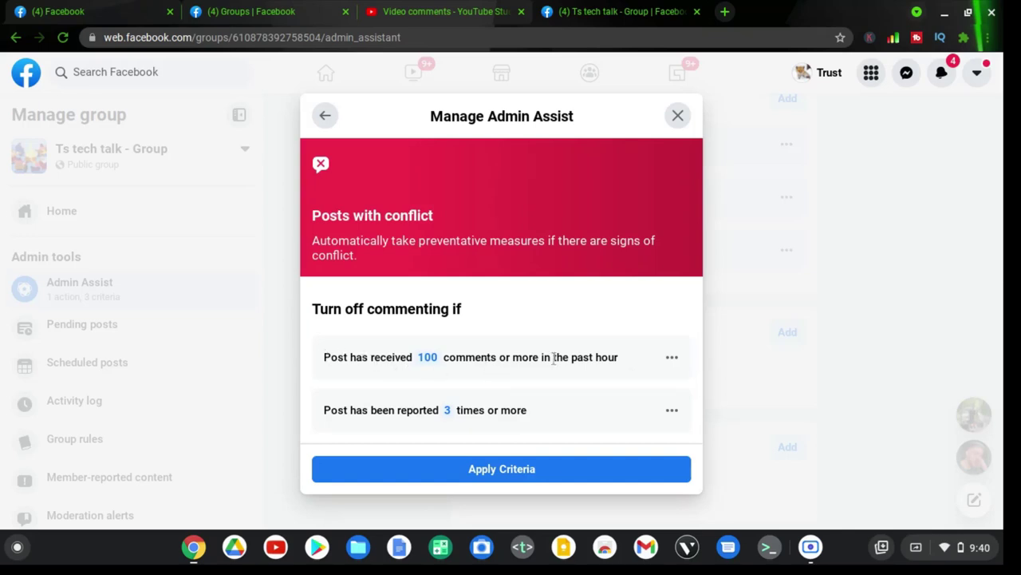
Set the preset to turn off commenting when a post receives 300 comments or more in the past hour
left_click(671, 361)
left_click(614, 391)
left_click(668, 353)
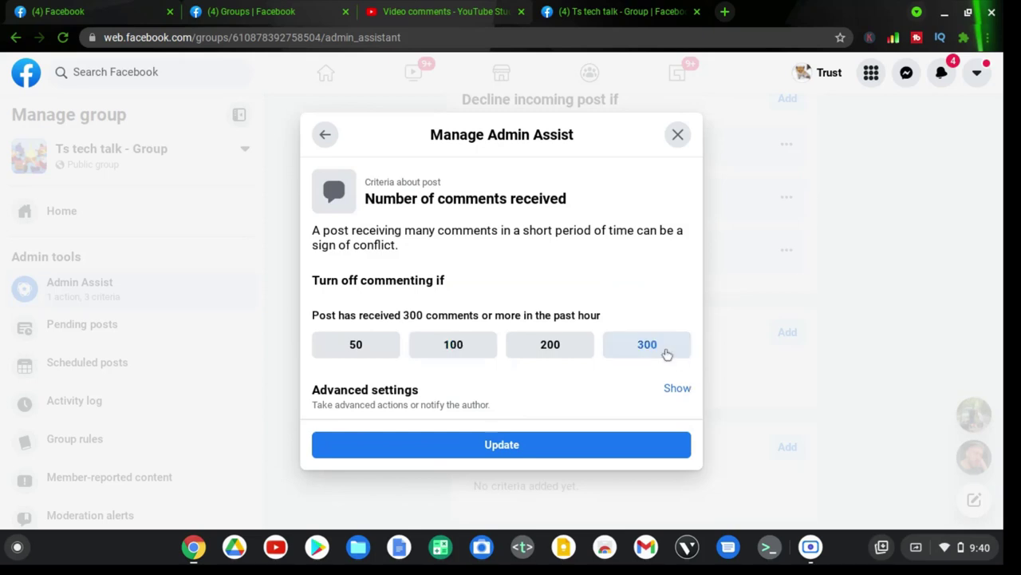
left_click(555, 446)
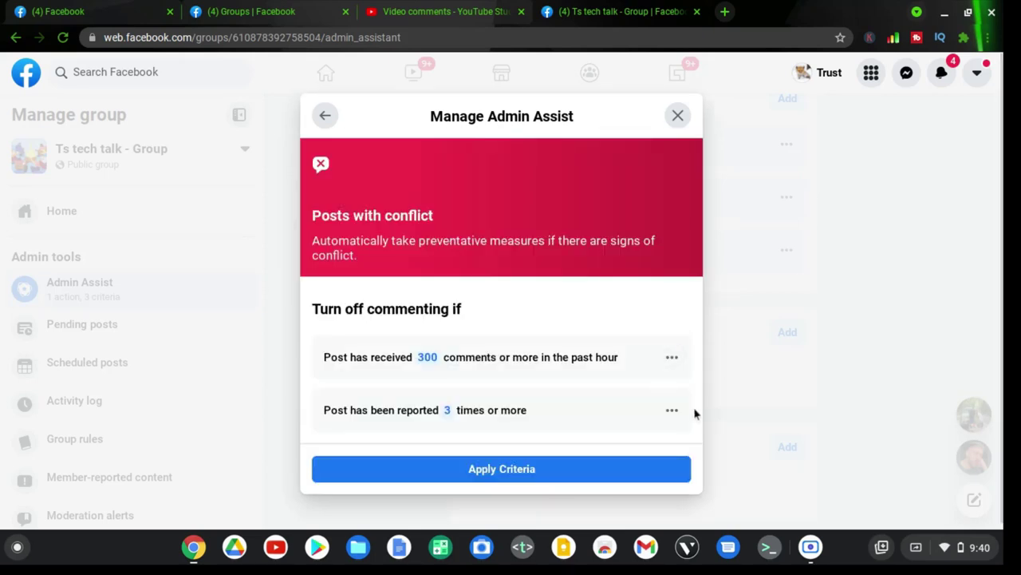
Set the reported post threshold to 5 times or more and apply the Posts with conflict criteria
left_click(671, 410)
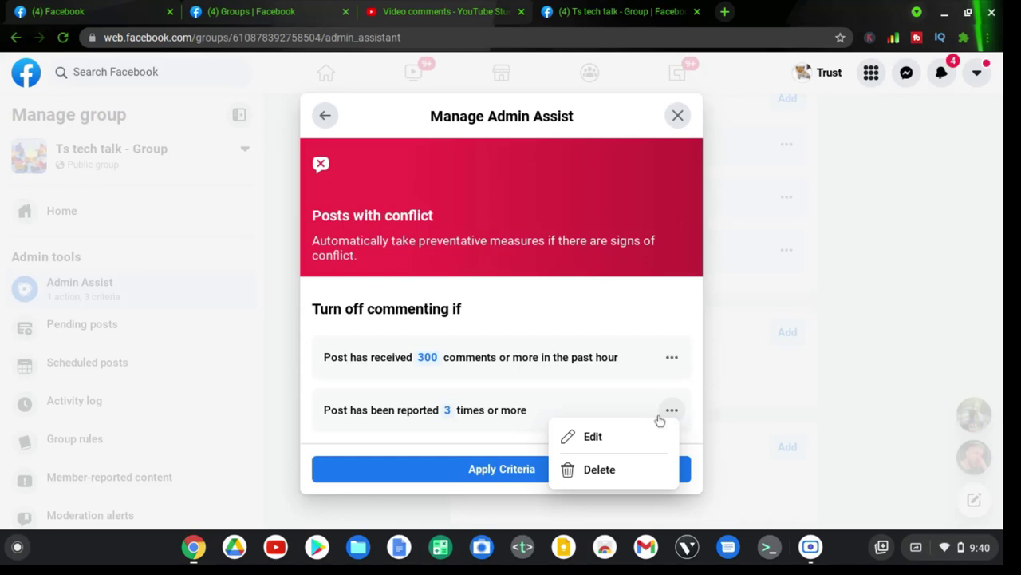
left_click(609, 439)
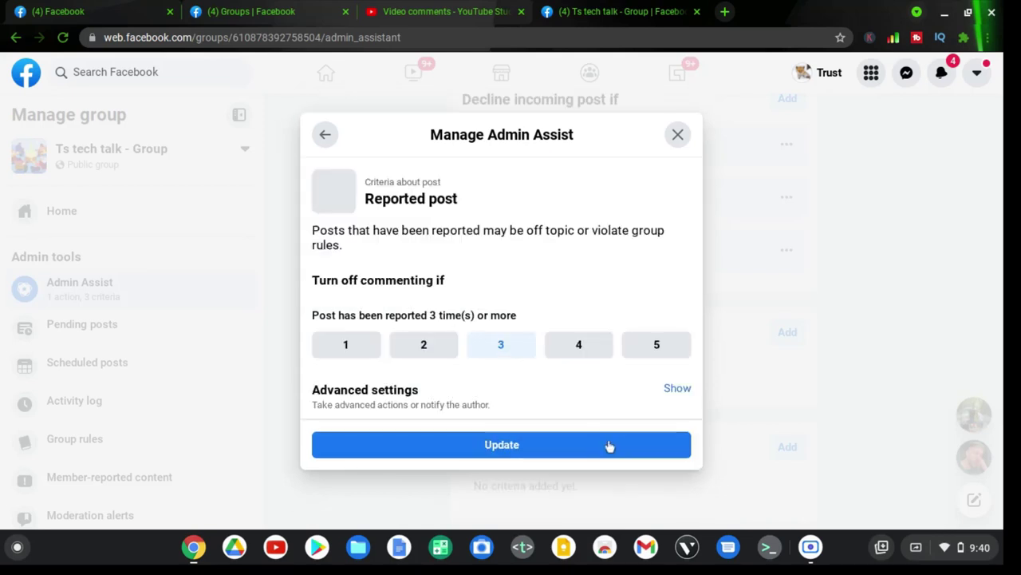
left_click(658, 345)
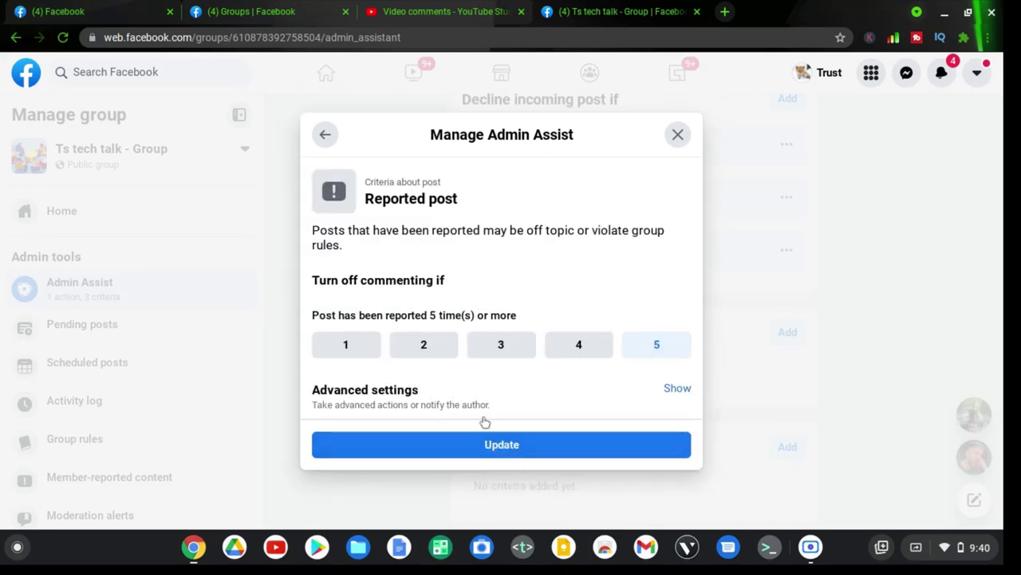
left_click(482, 445)
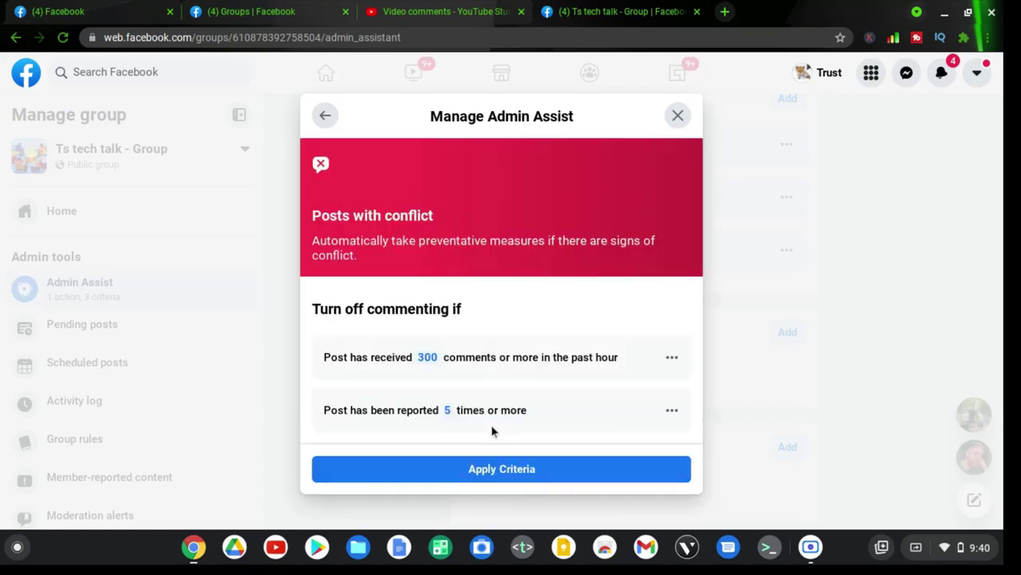
left_click(480, 475)
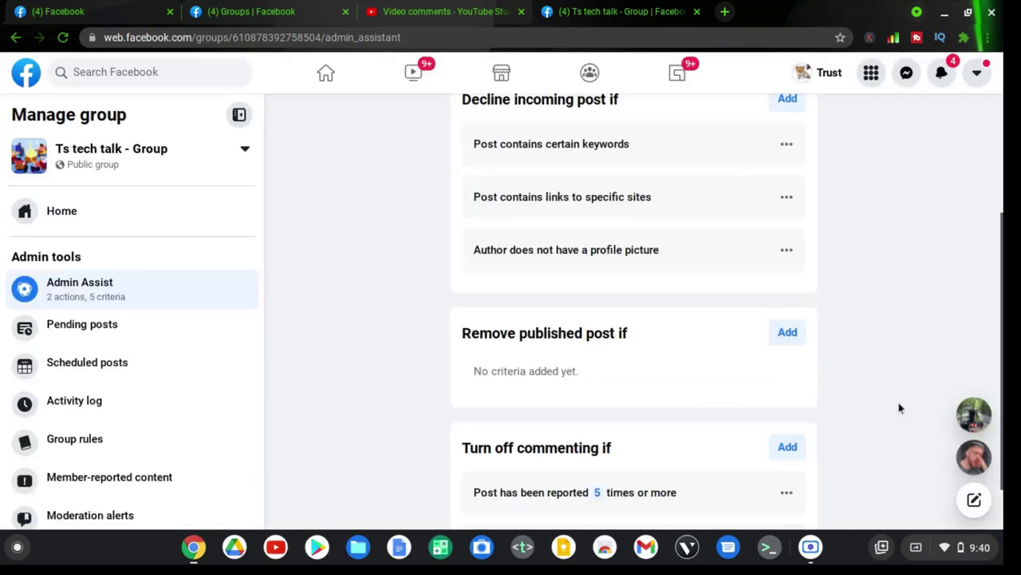
Review the presets for removing published posts and open the Posts with harmful content preset to check its criteria
scroll(855, 410, "down", 1)
scroll(855, 410, "down", 1)
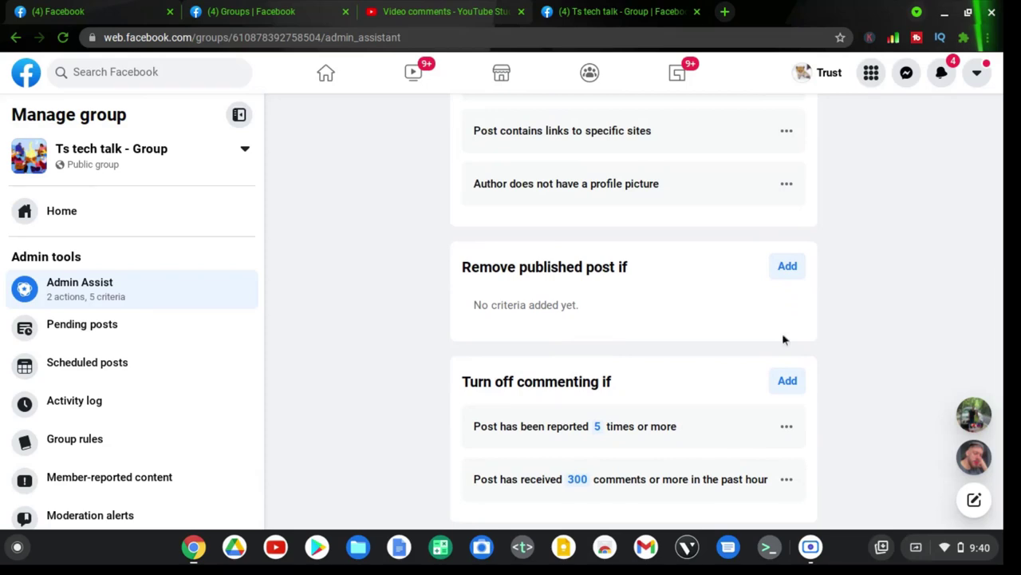
left_click(788, 267)
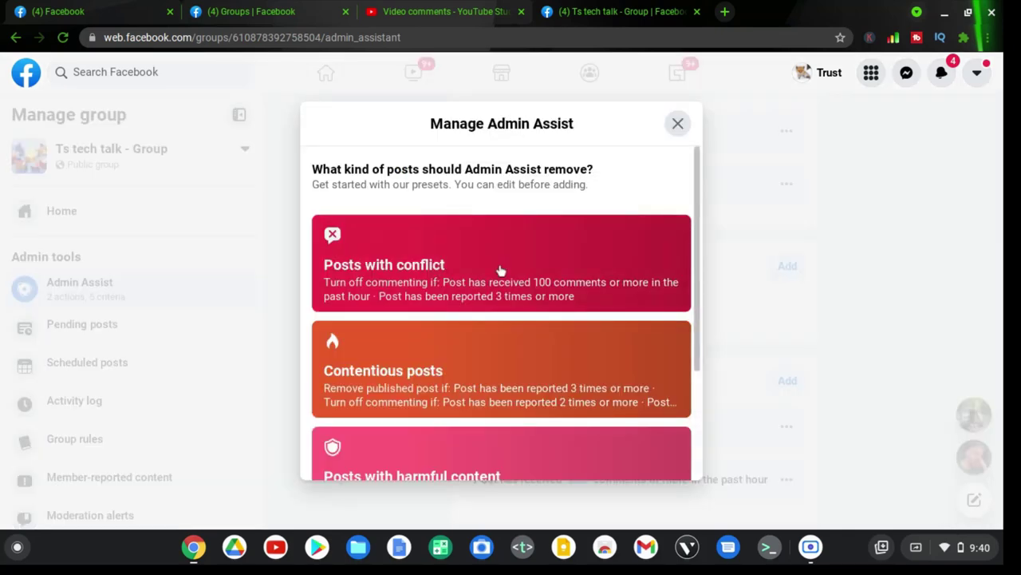
scroll(500, 272, "down", 3)
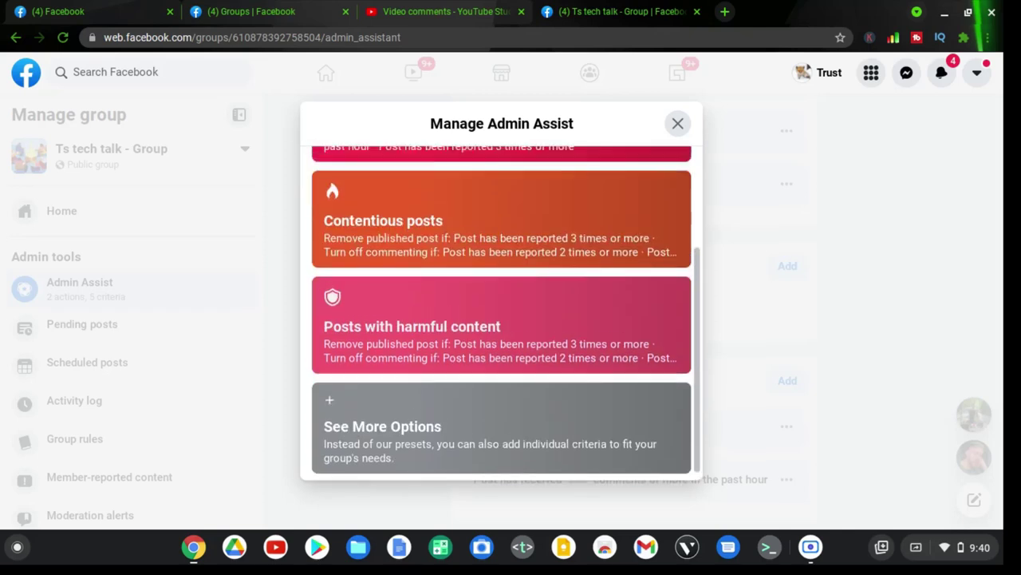
scroll(467, 331, "up", 1)
left_click(428, 348)
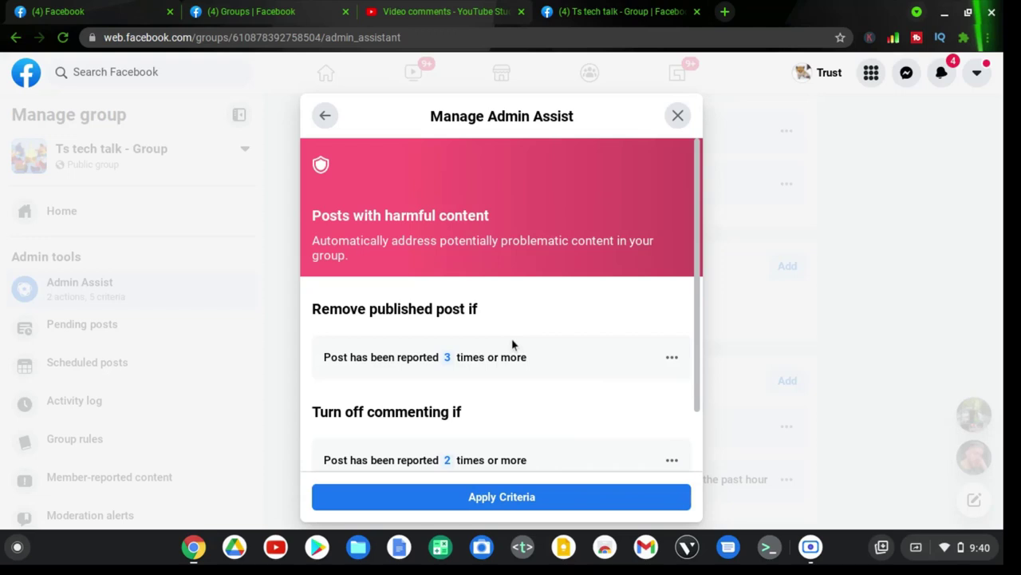
scroll(542, 335, "down", 1)
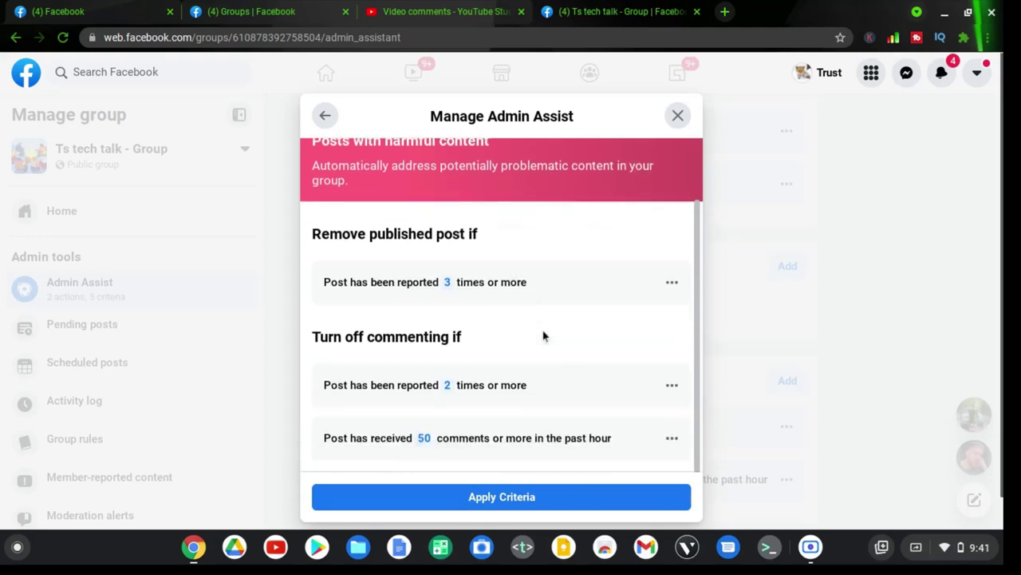
scroll(543, 336, "up", 1)
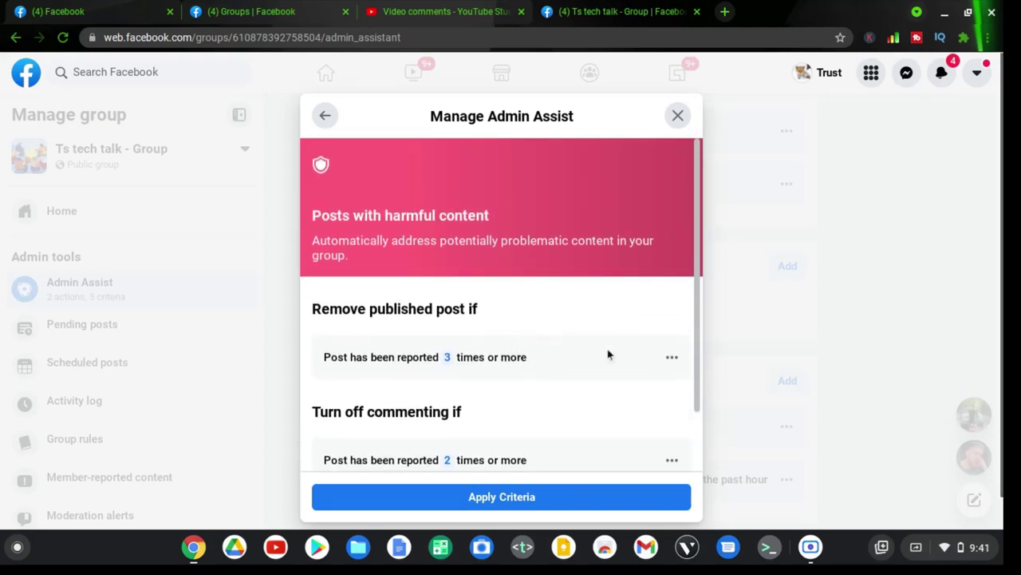
Set the preset to remove a published post when it has been reported 5 times or more
left_click(671, 358)
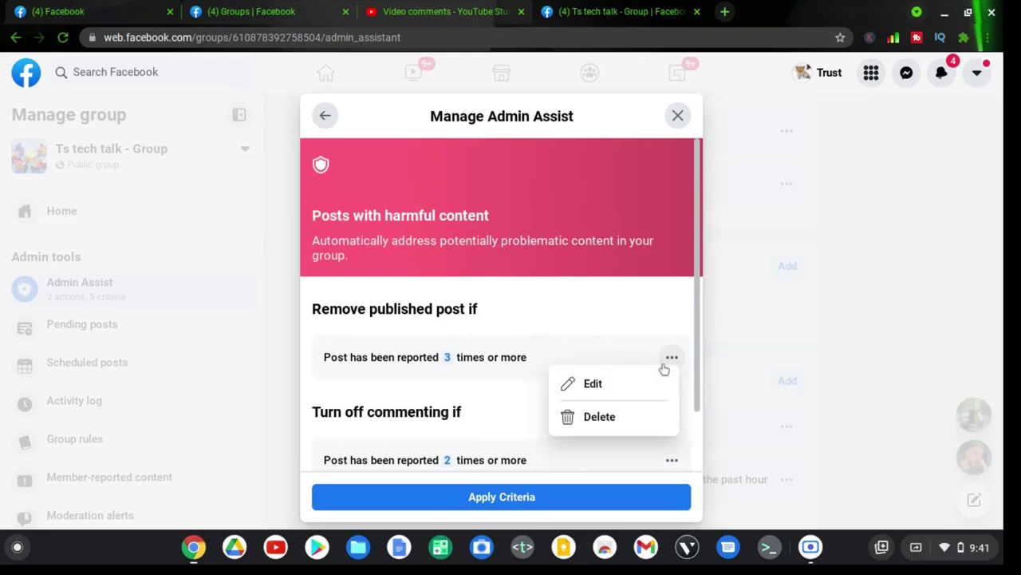
left_click(619, 384)
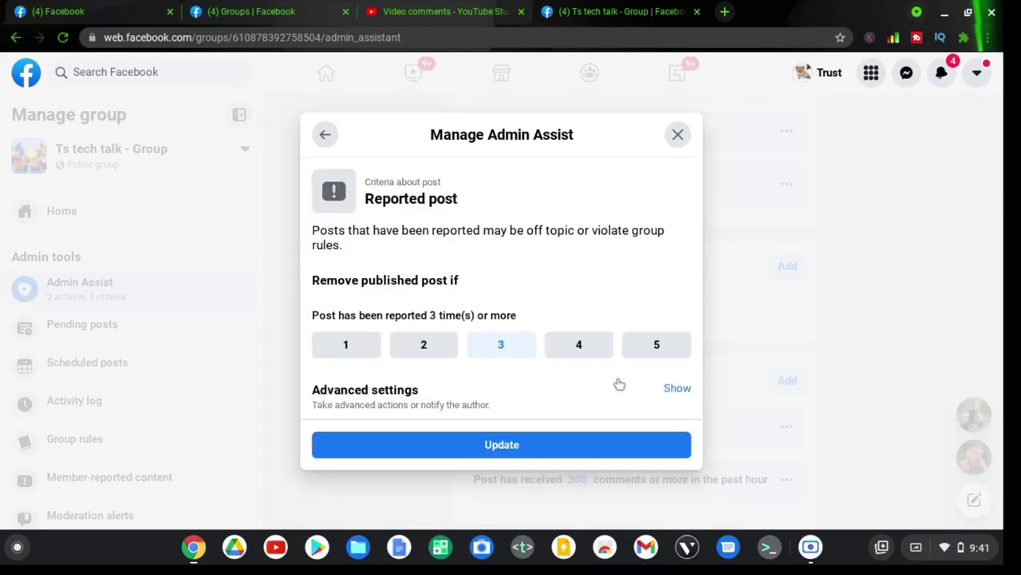
left_click(665, 345)
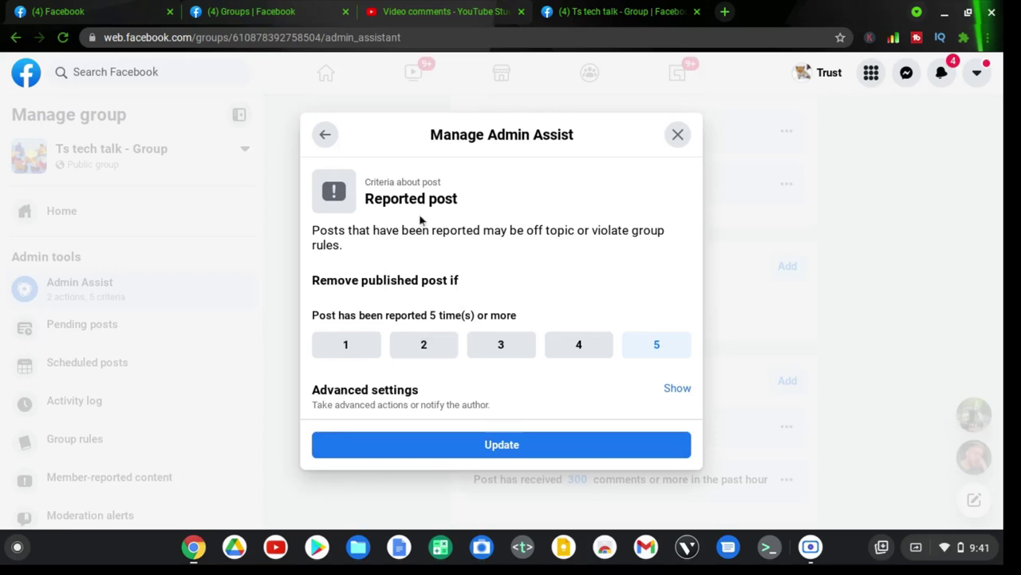
left_click(513, 446)
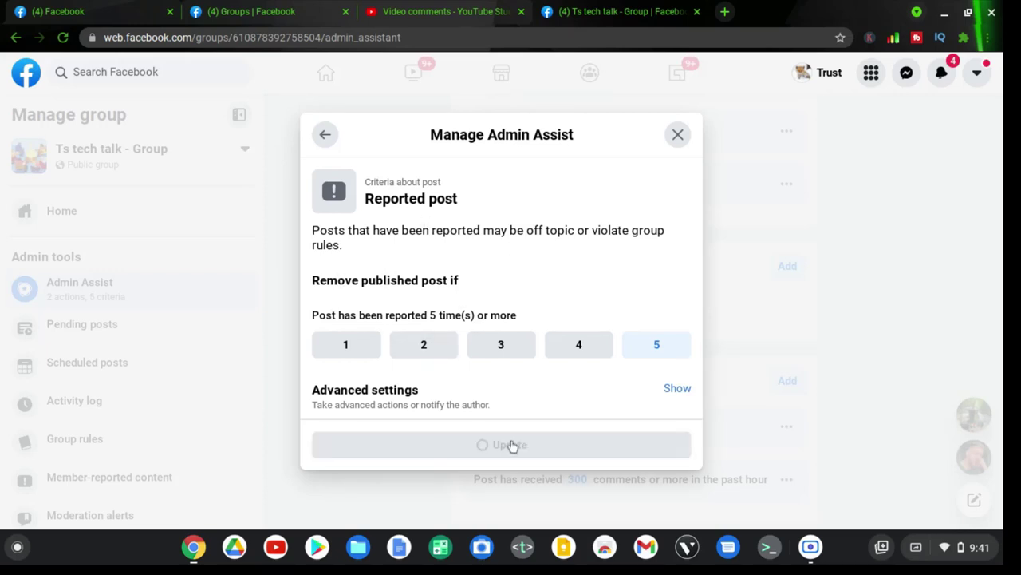
Apply the Posts with harmful content criteria and agree to update the group's existing criteria
scroll(518, 344, "down", 2)
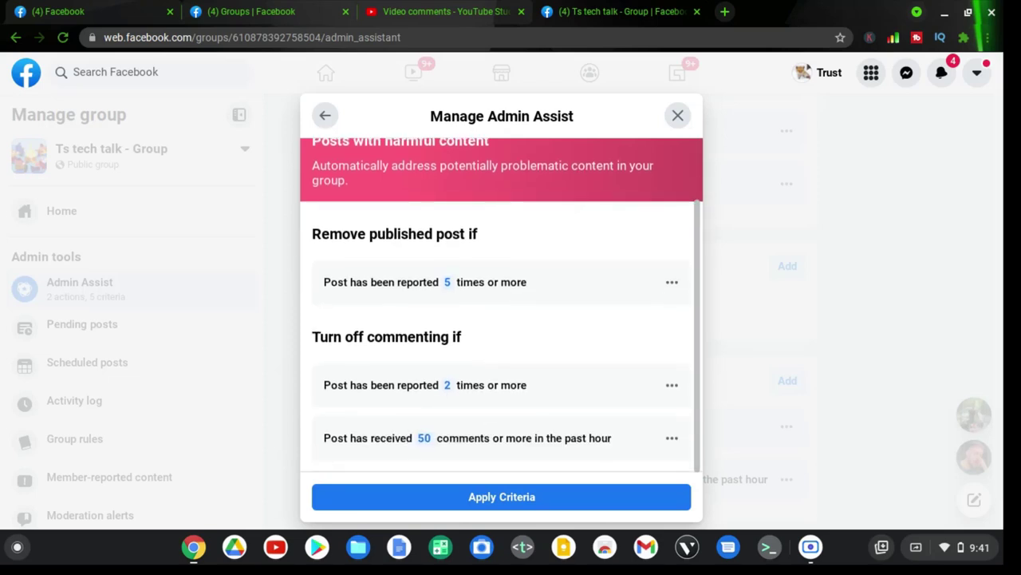
left_click(513, 496)
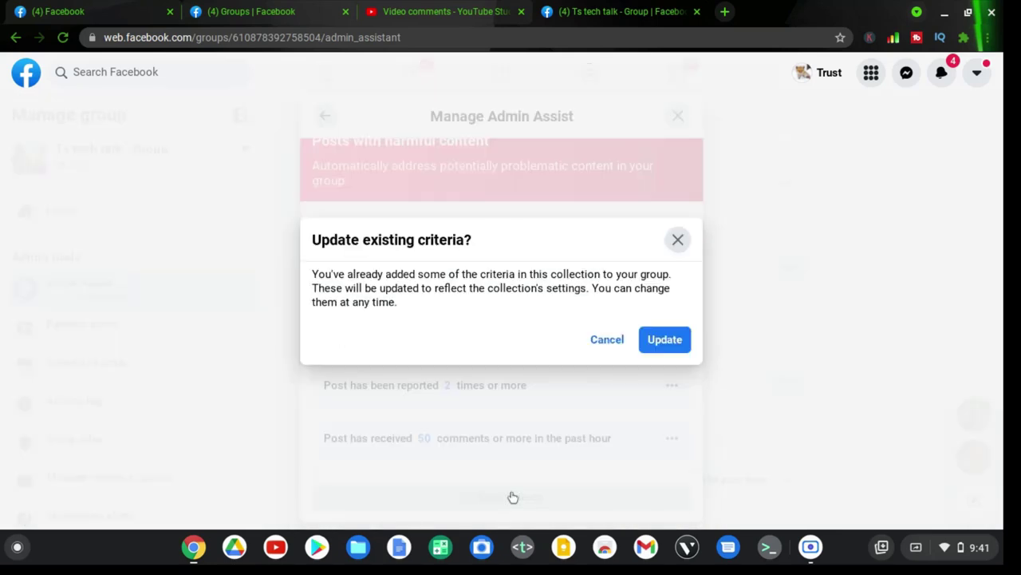
left_click(665, 342)
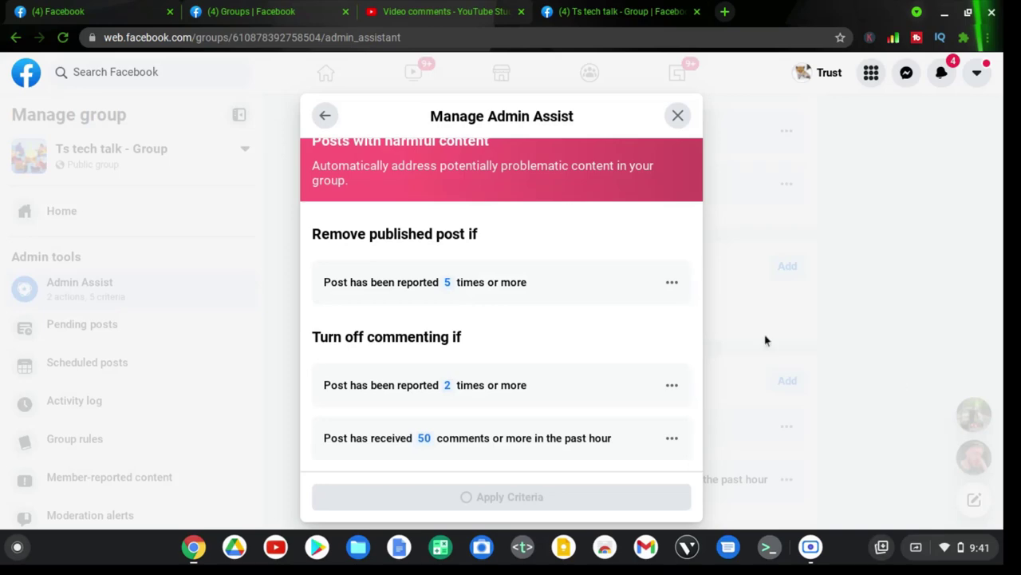